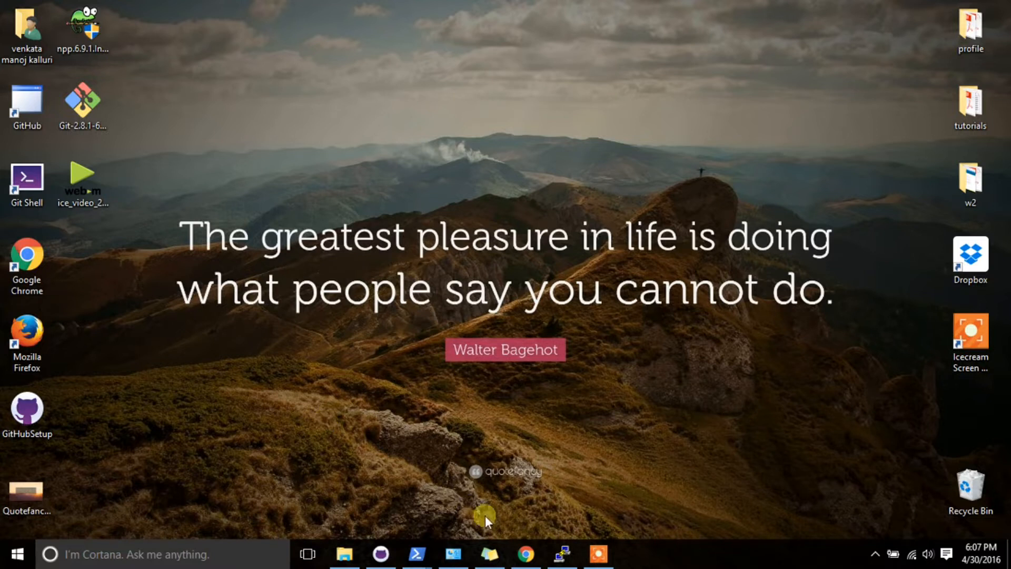
# Switch to Chrome, search the web for winscp in a new tab, and open the official WinSCP download page
pyautogui.click(525, 553)
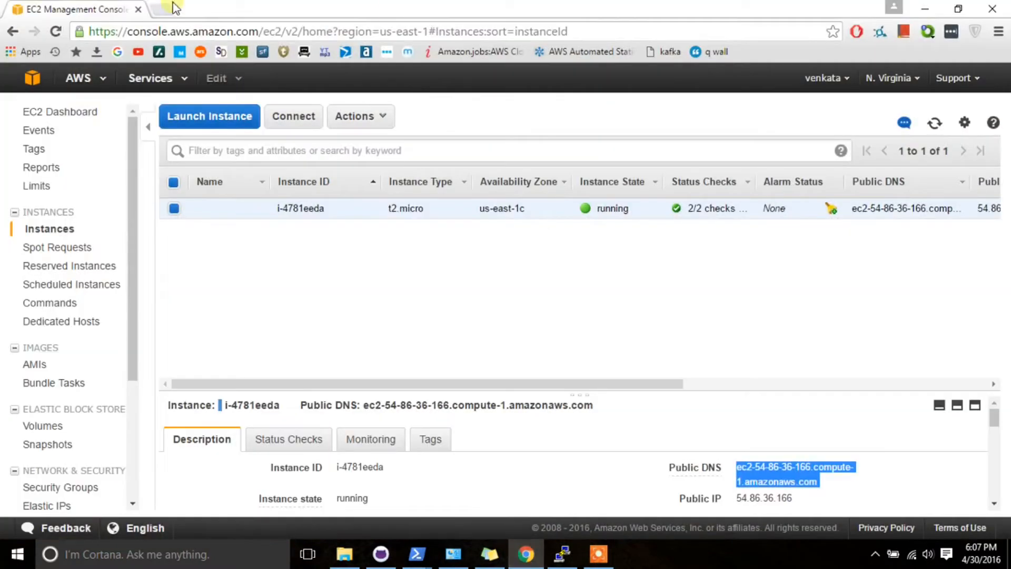
pyautogui.click(173, 5)
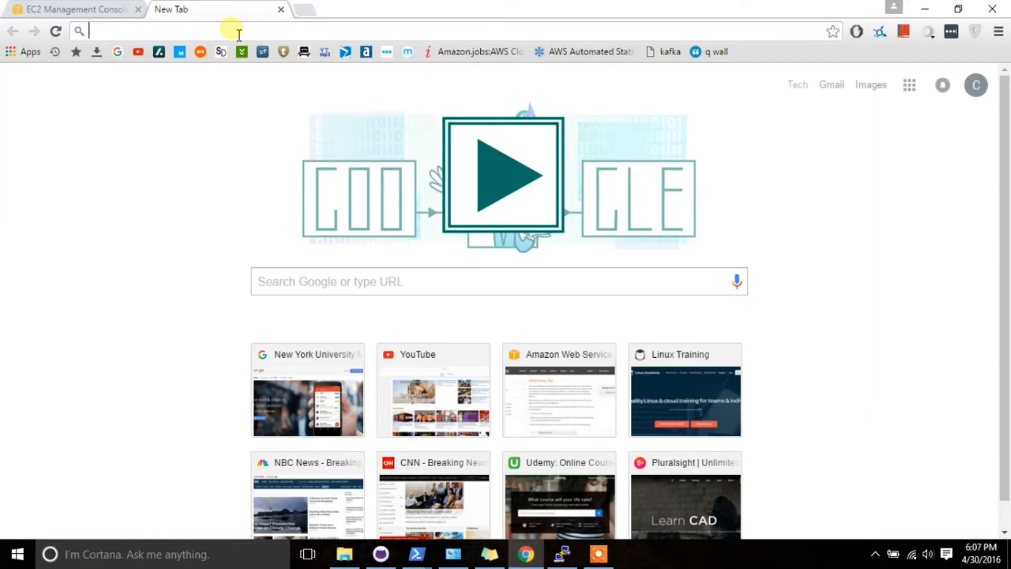
pyautogui.write('winscp')
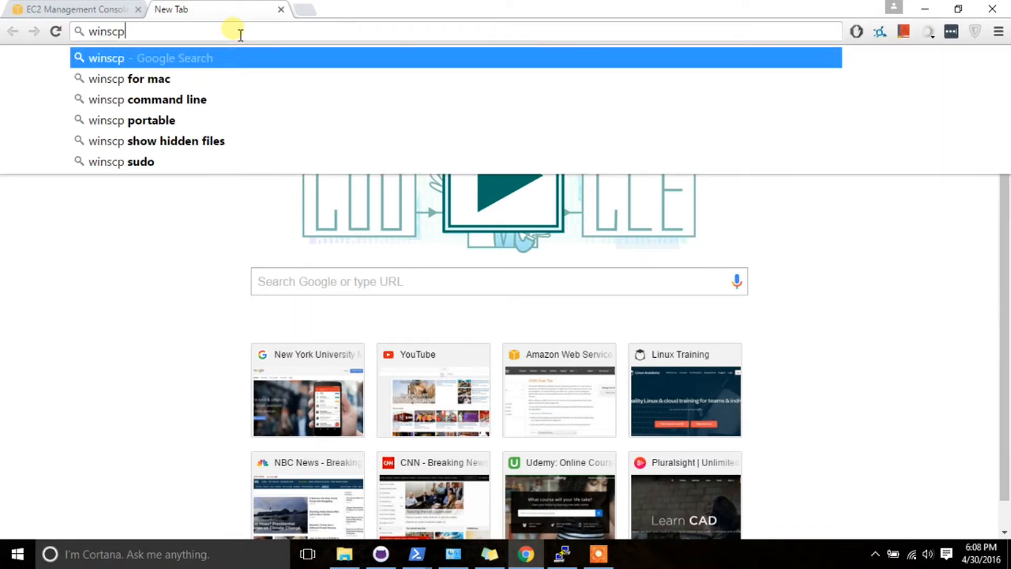
pyautogui.press('Return')
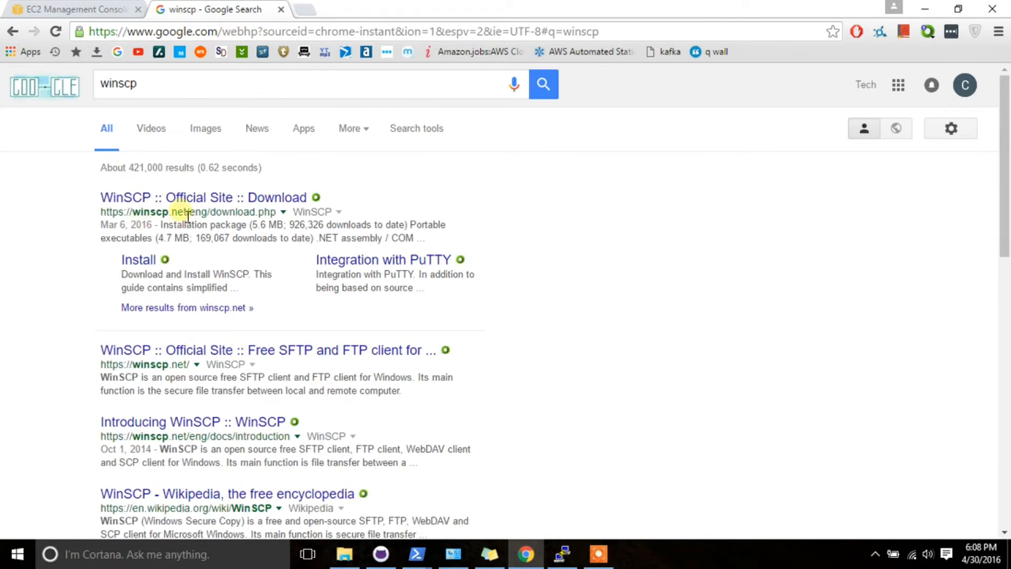
pyautogui.click(182, 200)
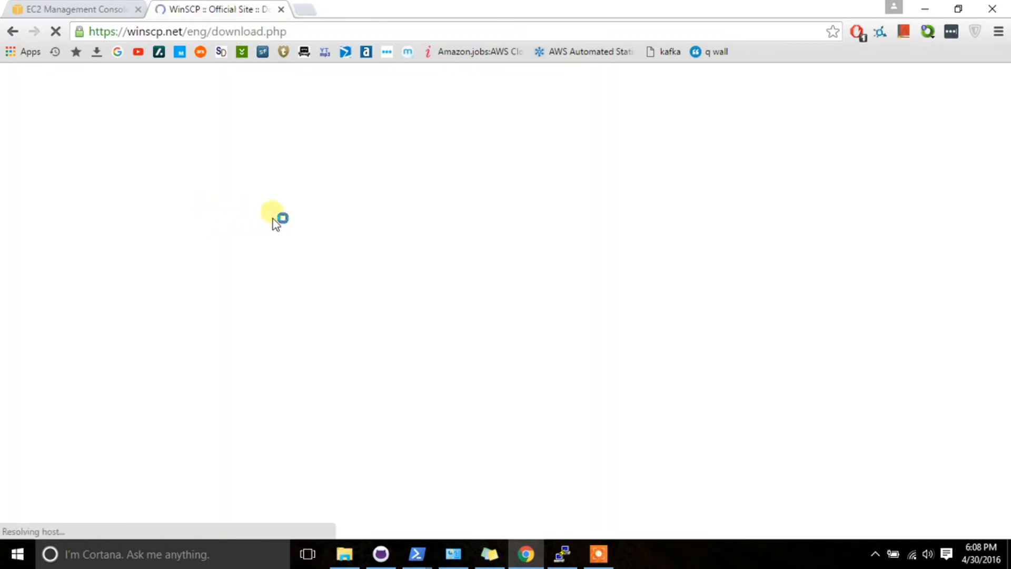
# Download the WinSCP 5.7.7 installation package and save winscp577setup to the Desktop folder
pyautogui.scroll(-3, 208, 312)
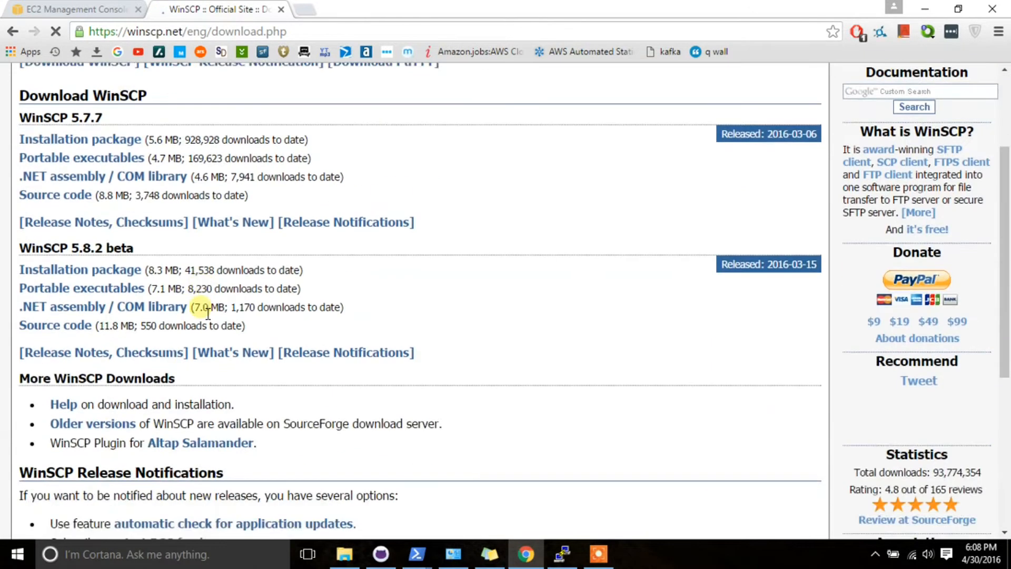
pyautogui.click(103, 140)
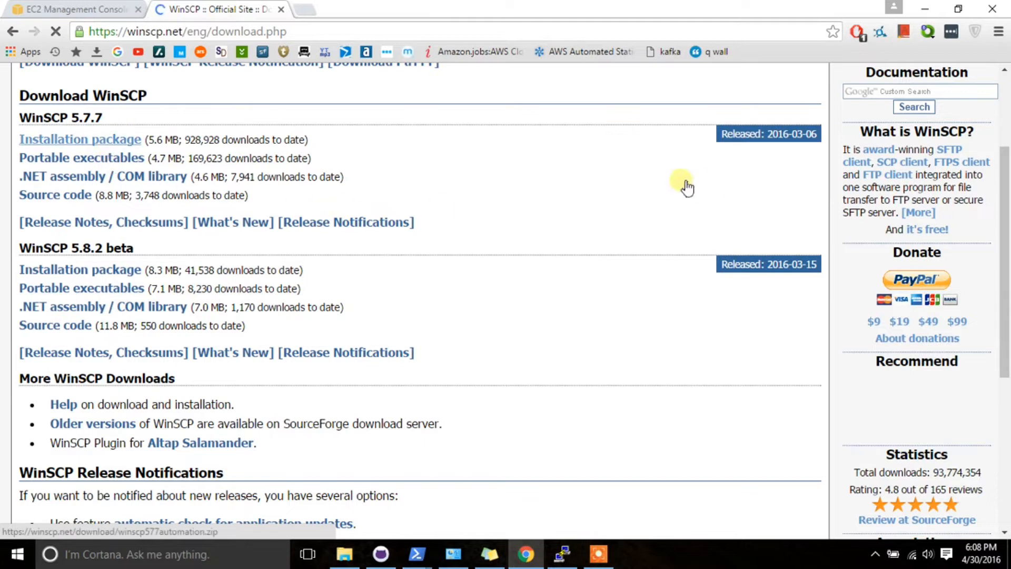
pyautogui.scroll(-1, 100, 258)
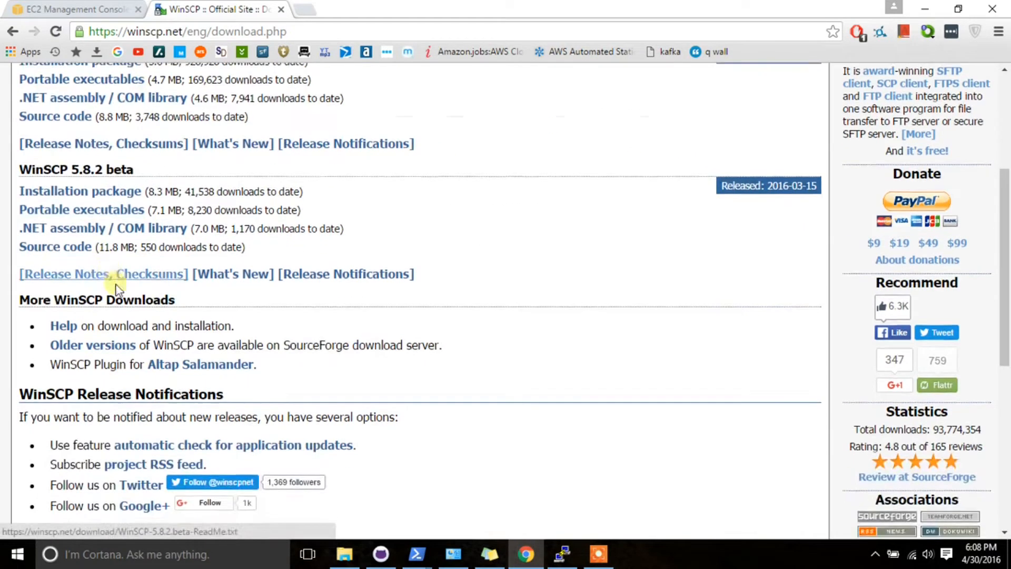
pyautogui.scroll(5, 113, 287)
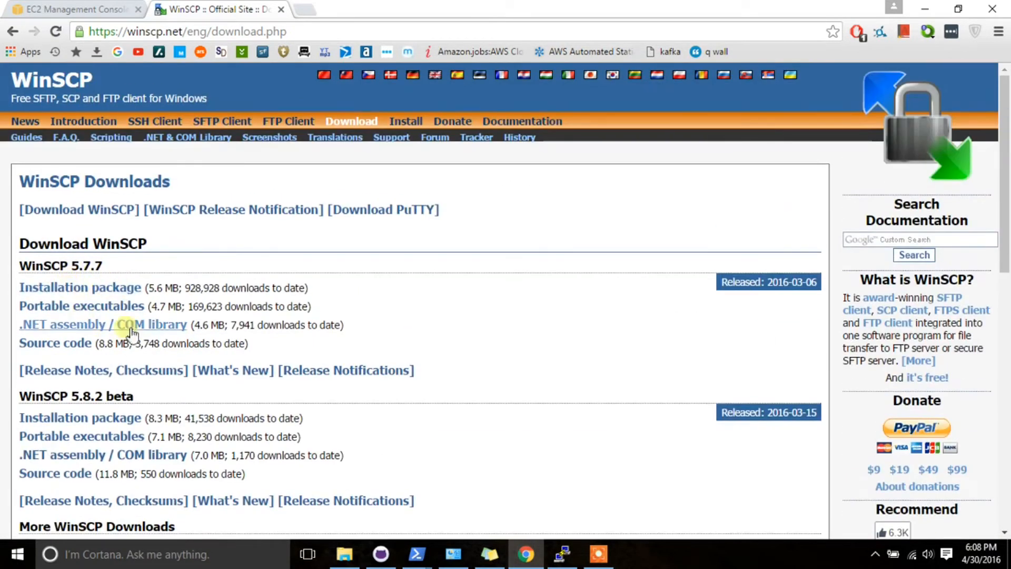
pyautogui.click(112, 209)
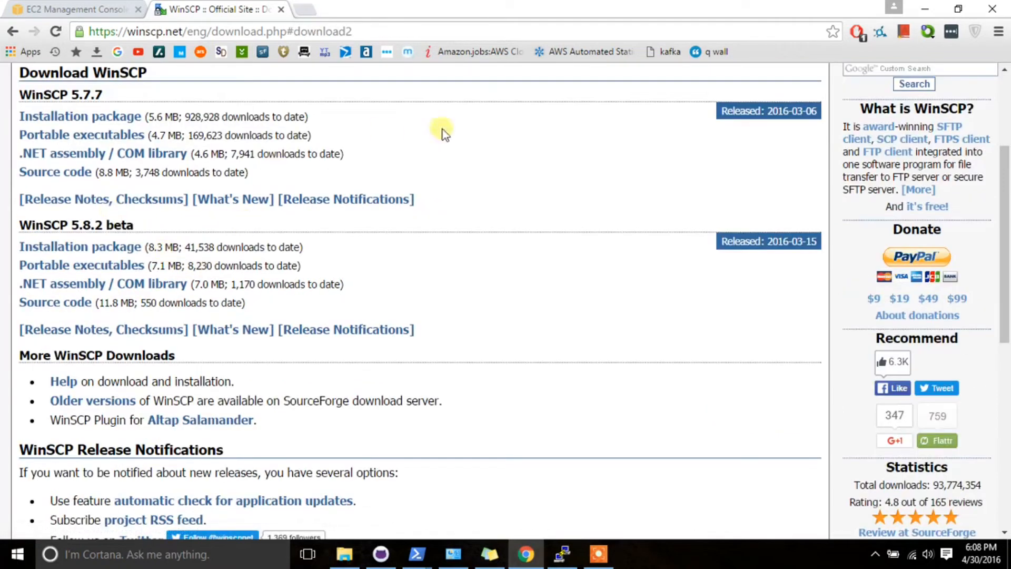
pyautogui.click(107, 122)
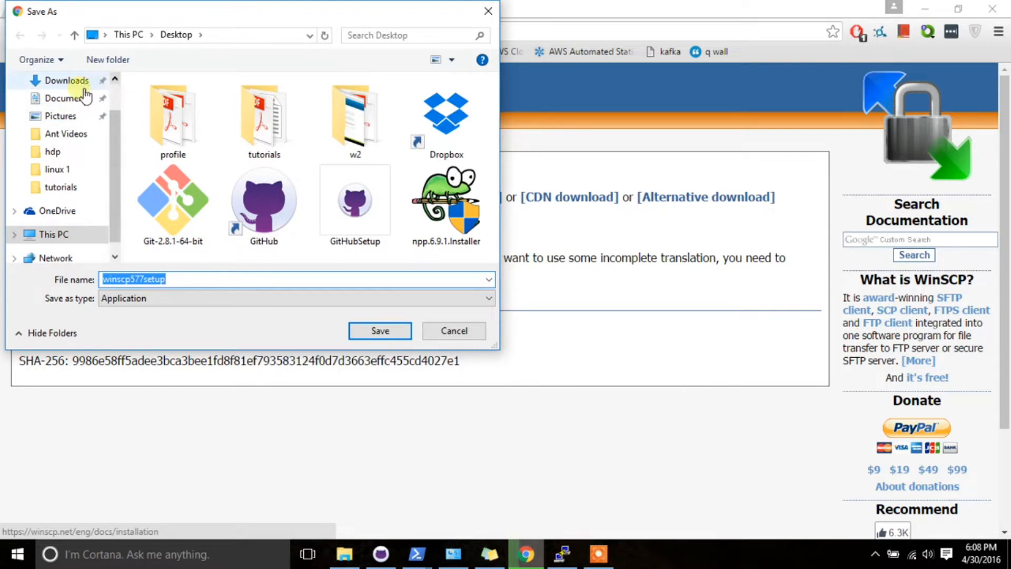
pyautogui.scroll(2, 108, 208)
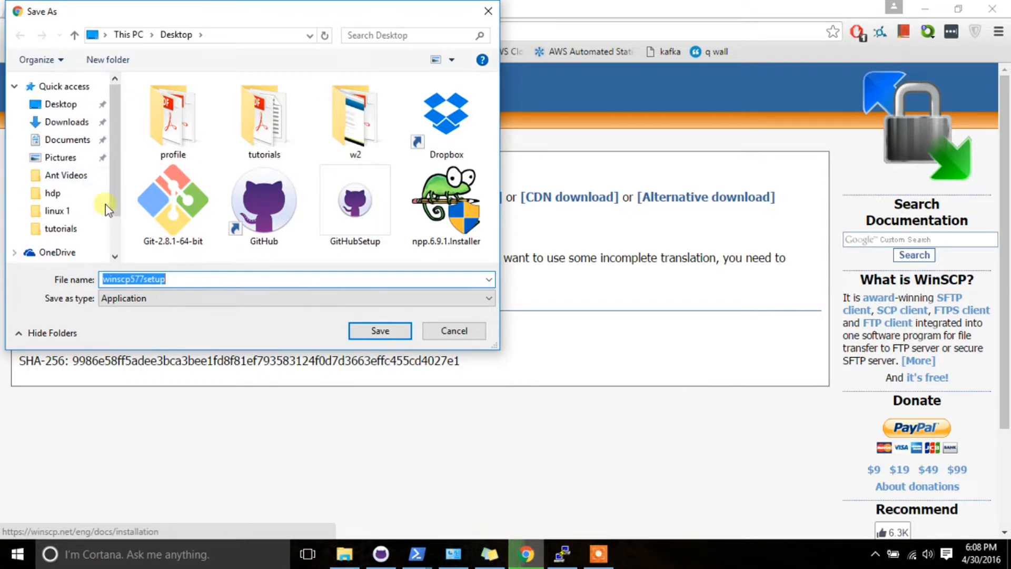
pyautogui.click(362, 332)
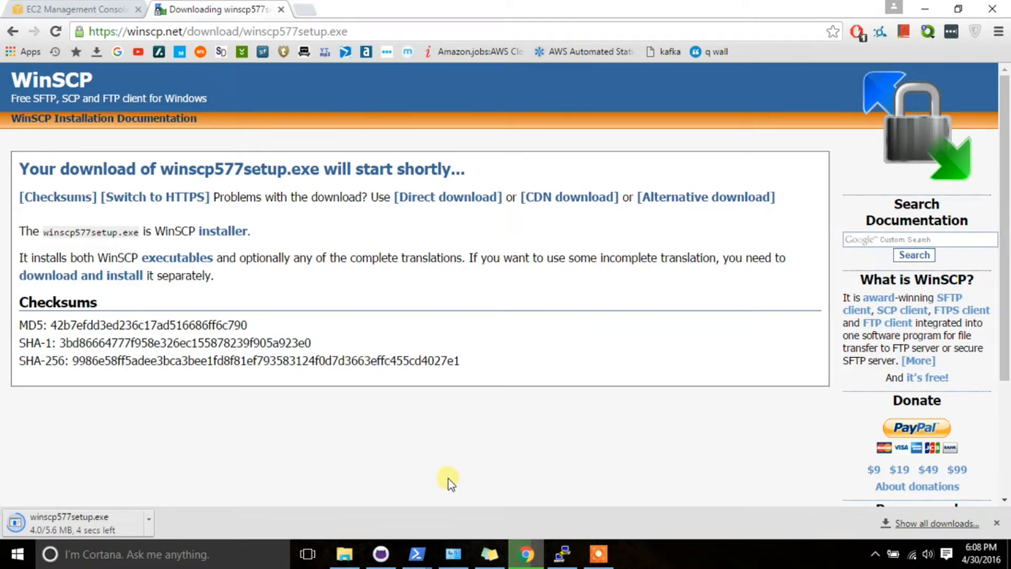
# Show the downloaded winscp577setup in its folder and run it with English as the setup language
pyautogui.click(148, 526)
pyautogui.click(187, 473)
pyautogui.doubleClick(293, 367)
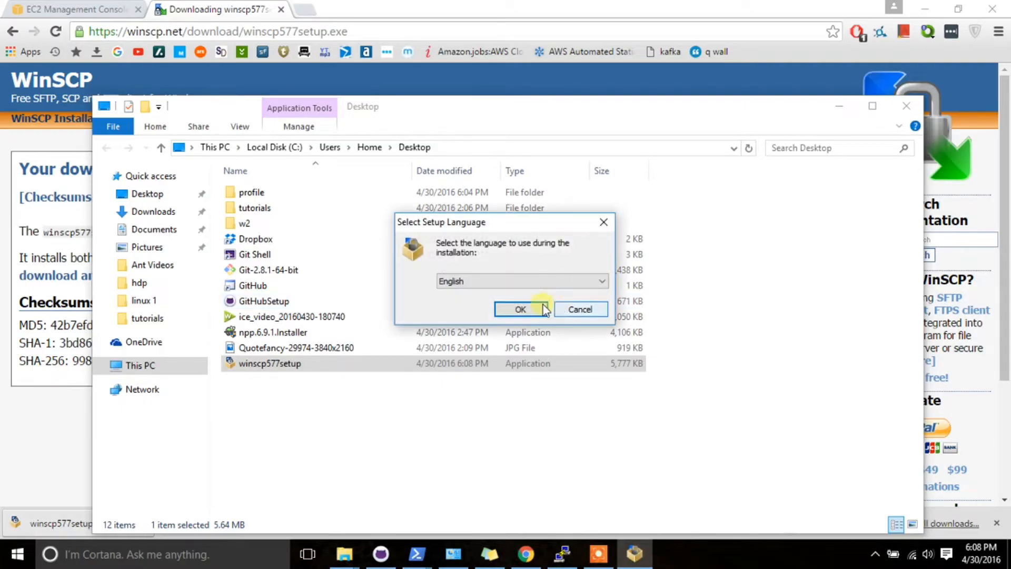
pyautogui.click(514, 307)
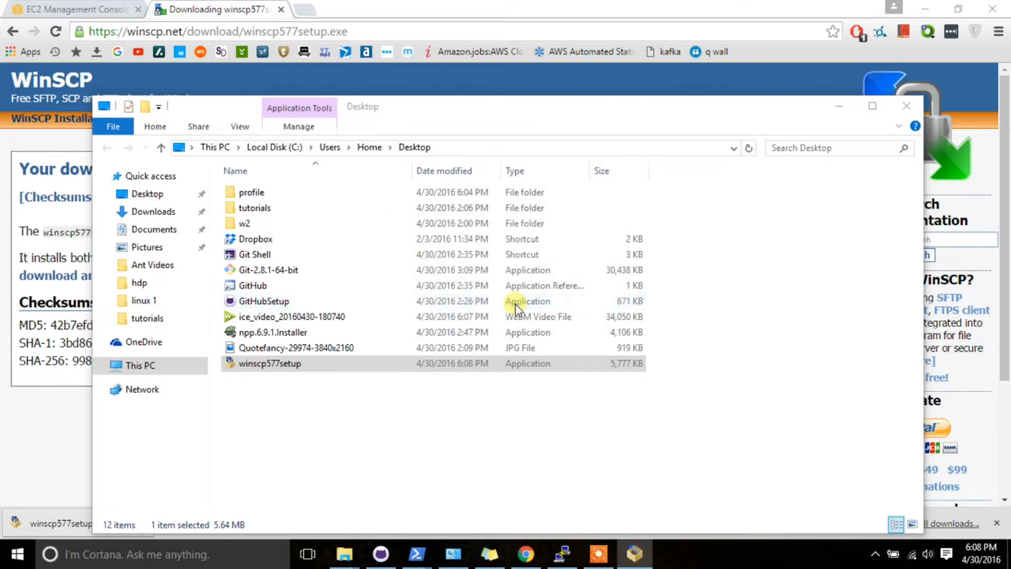
# Accept the license agreement and install WinSCP using the typical installation with the default settings
pyautogui.click(584, 396)
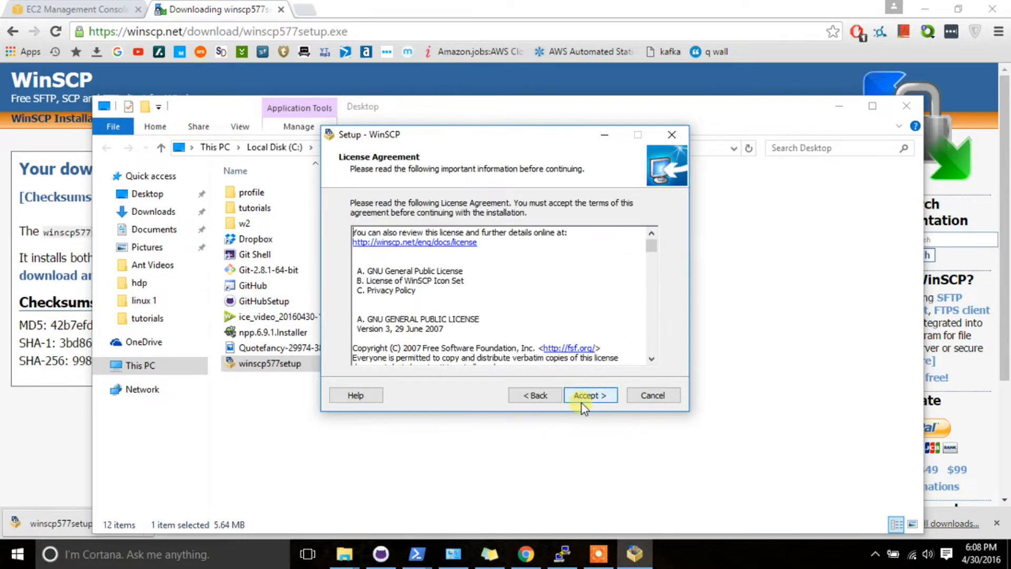
pyautogui.click(581, 403)
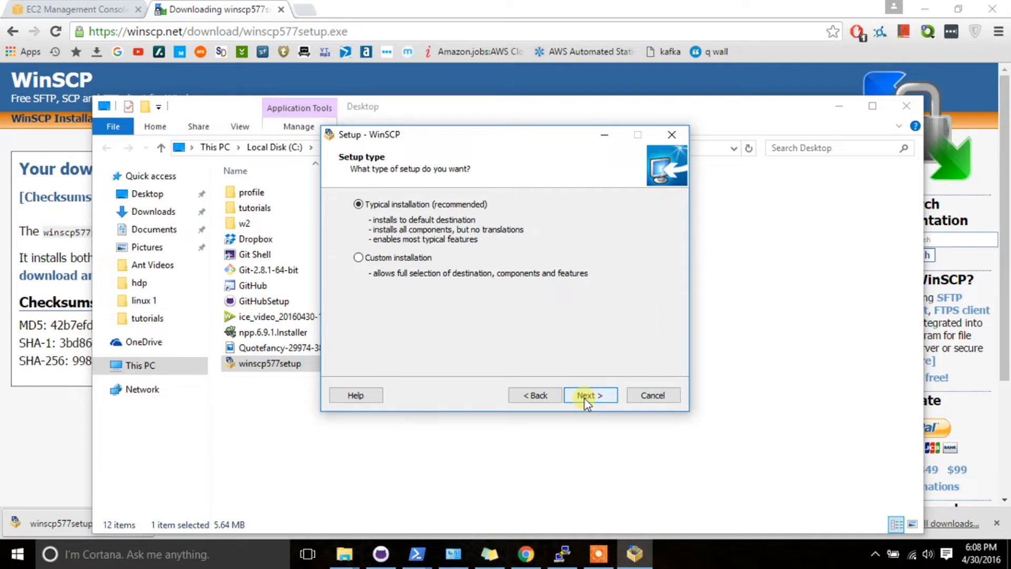
pyautogui.click(584, 396)
pyautogui.click(585, 396)
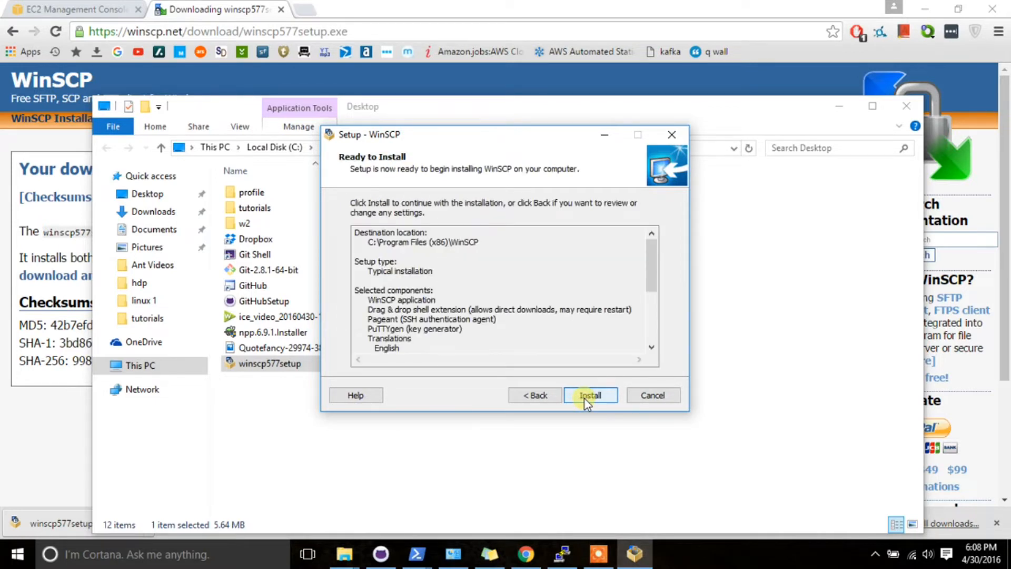
pyautogui.click(585, 396)
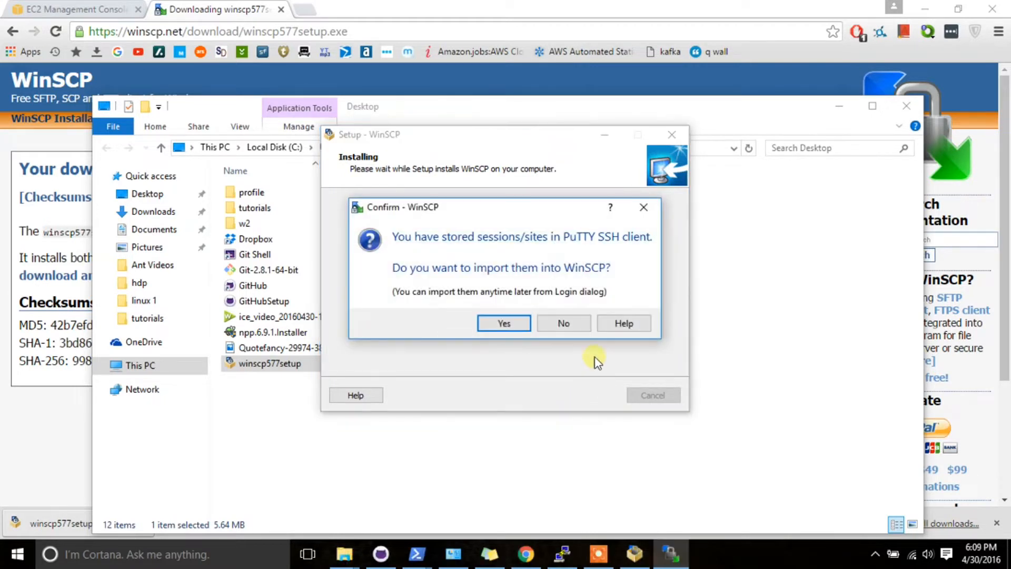
# Import the stored PuTTY sites england and newyork with their cached host keys, and finish the WinSCP setup
pyautogui.click(503, 324)
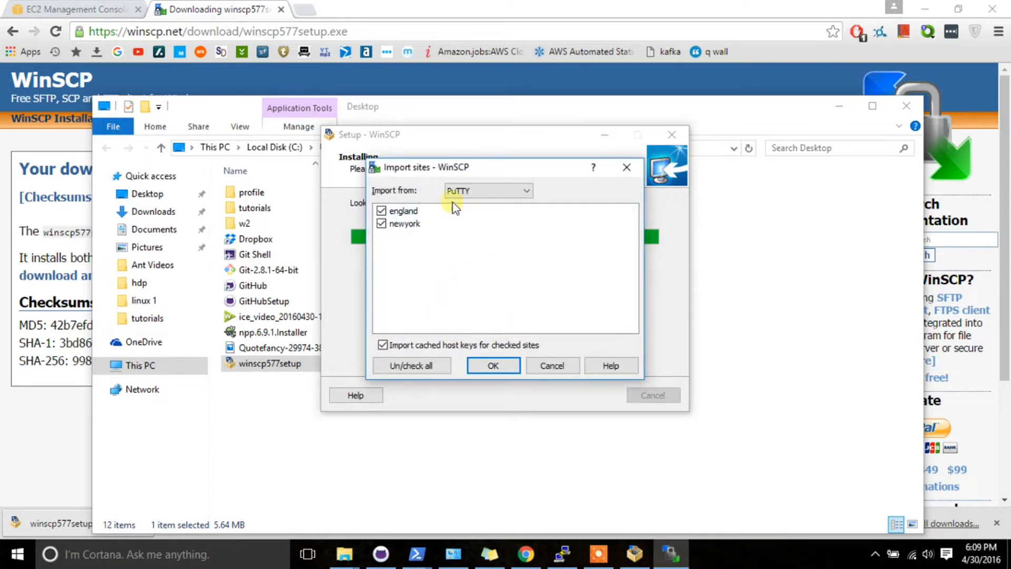
pyautogui.click(490, 365)
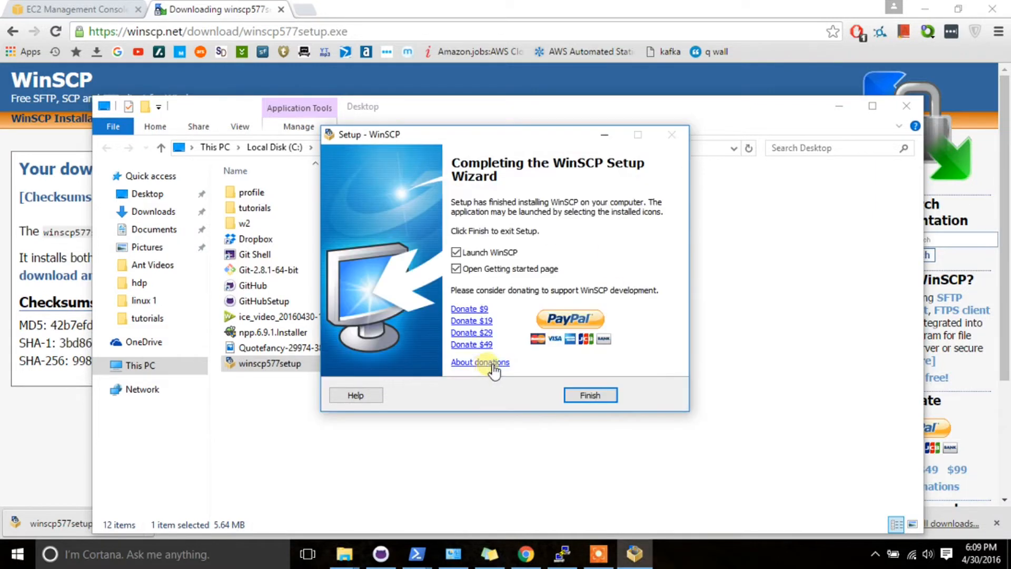
pyautogui.click(584, 396)
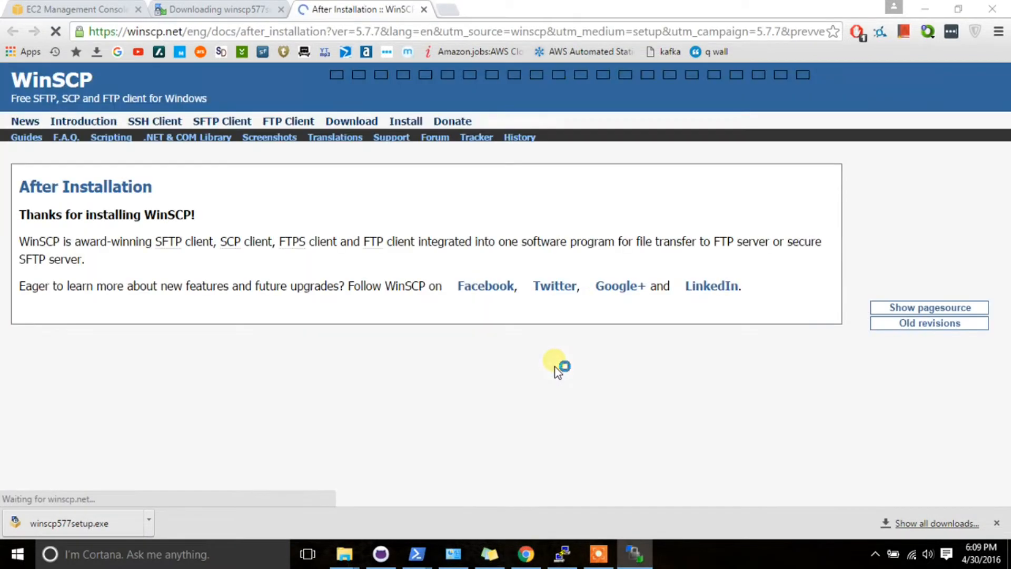
# Minimize the browser and the file window, and launch WinSCP from its desktop shortcut
pyautogui.click(931, 19)
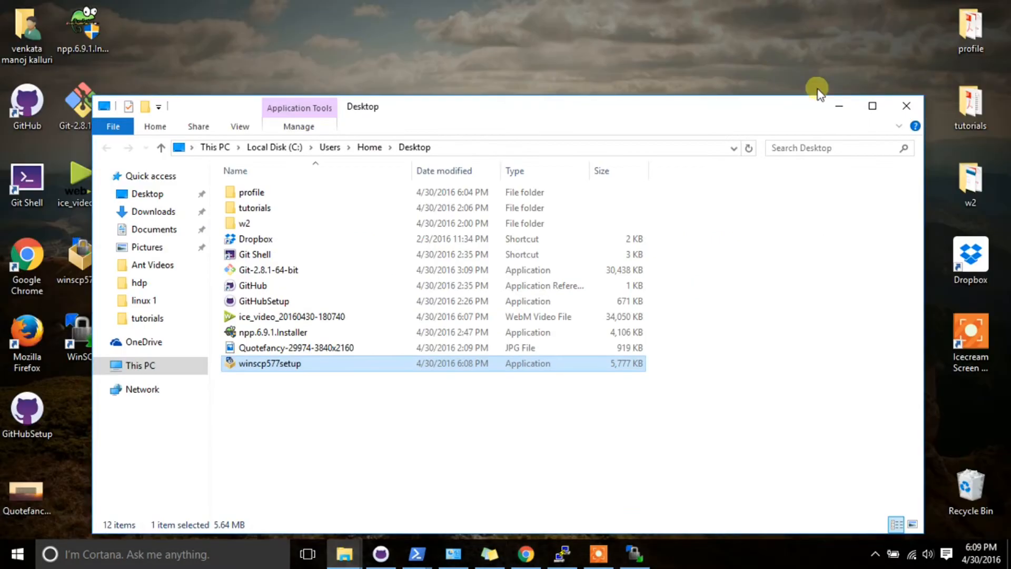
pyautogui.click(841, 105)
pyautogui.click(74, 346)
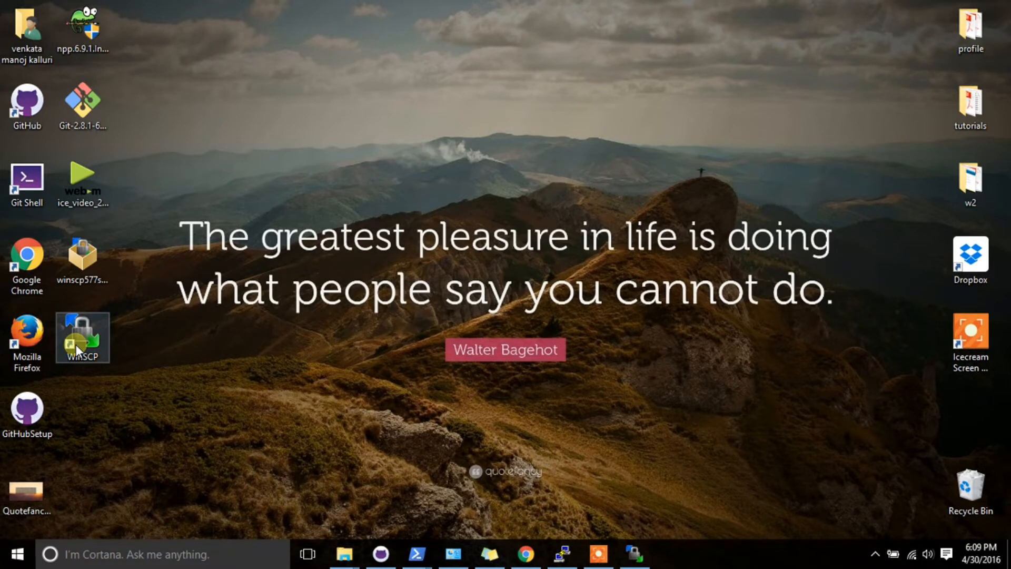
pyautogui.doubleClick(75, 344)
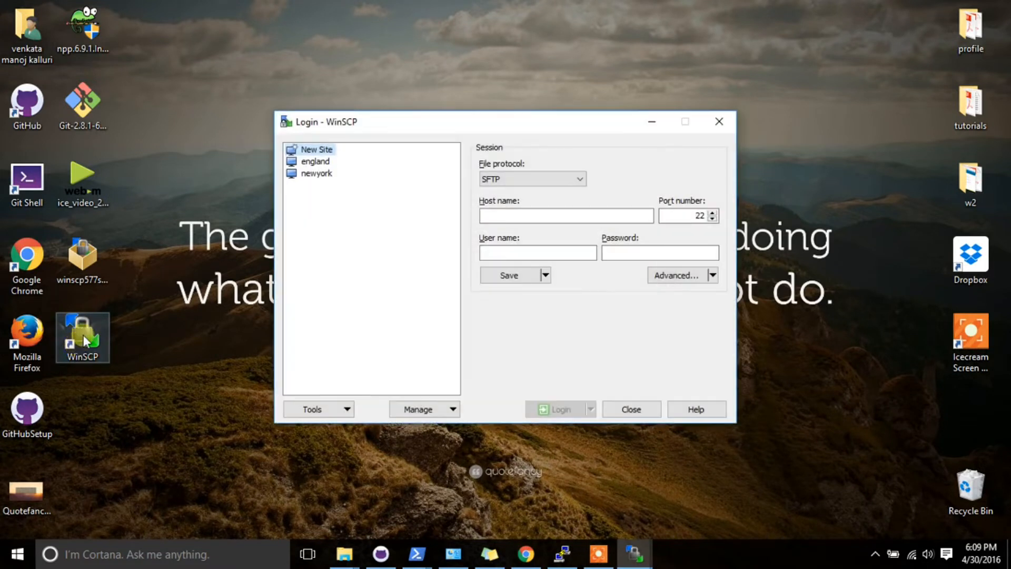
# Delete the stored sites newyork and england from the WinSCP login site list
pyautogui.click(312, 175)
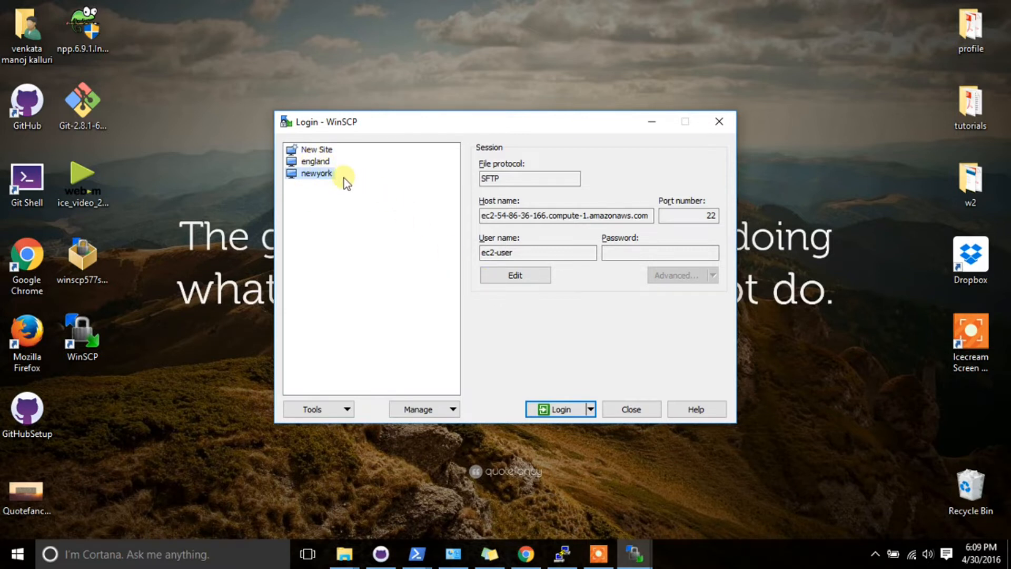
pyautogui.rightClick(320, 174)
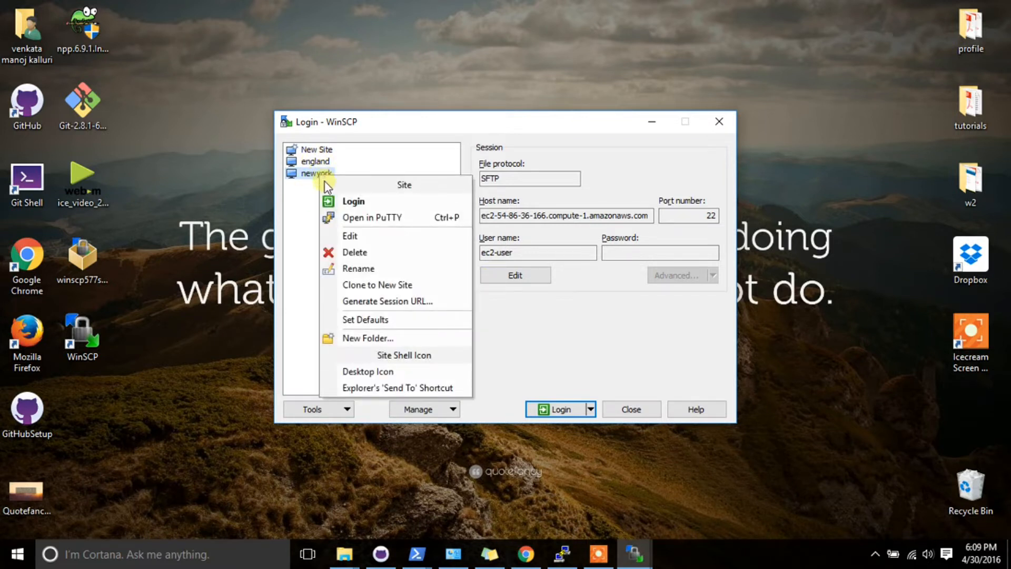
pyautogui.click(348, 252)
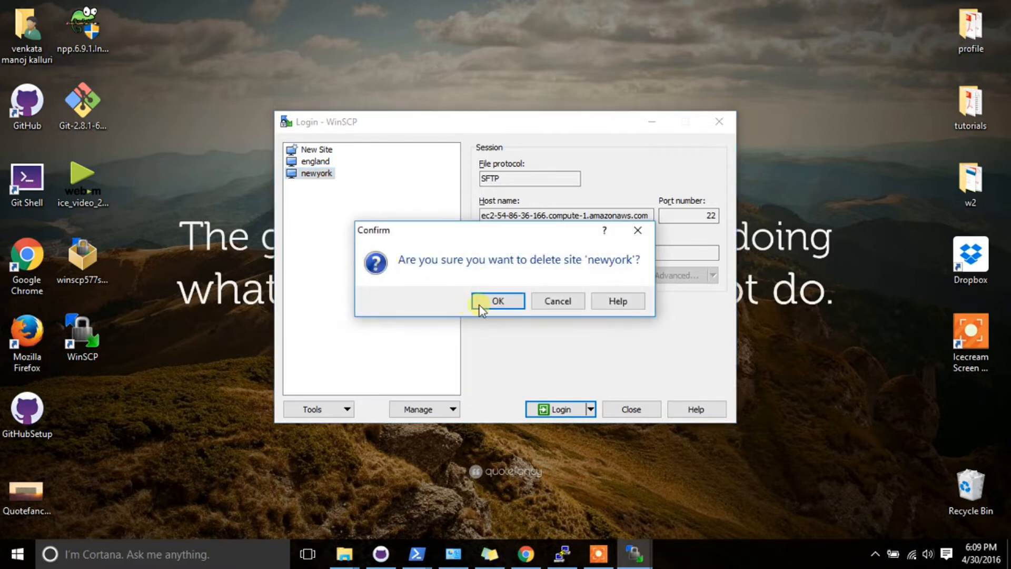
pyautogui.click(500, 307)
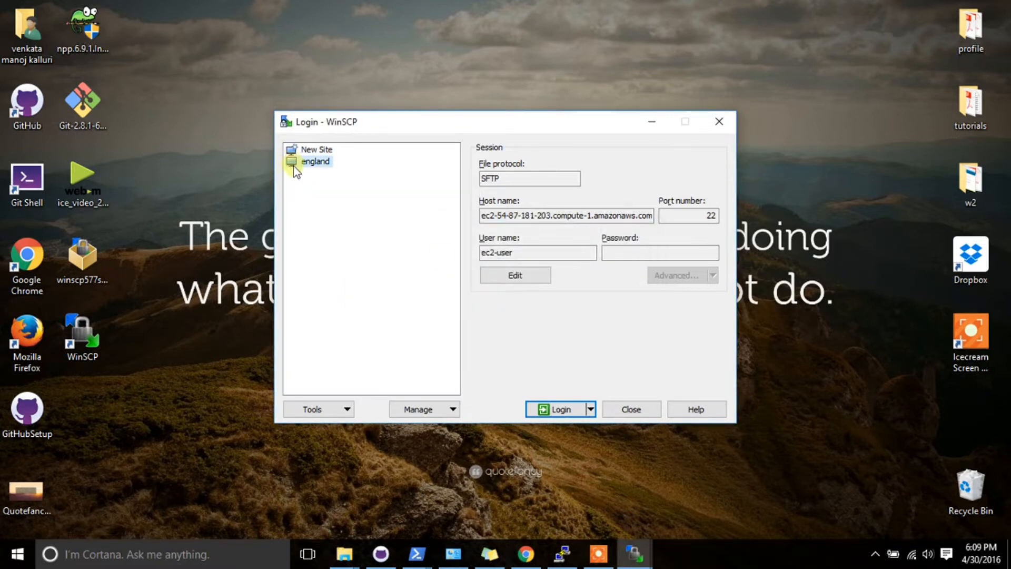
pyautogui.rightClick(294, 167)
pyautogui.click(346, 241)
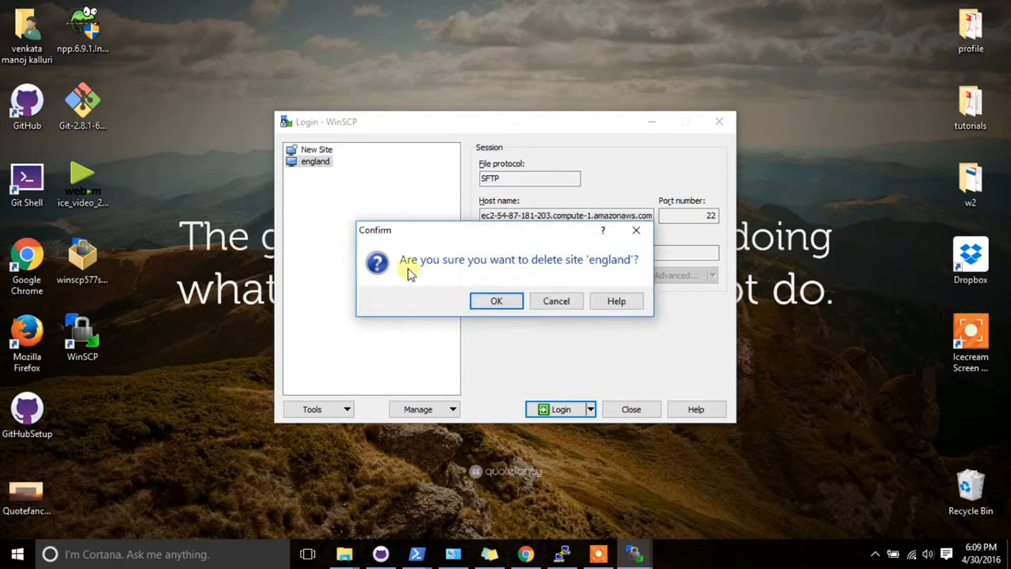
pyautogui.click(484, 300)
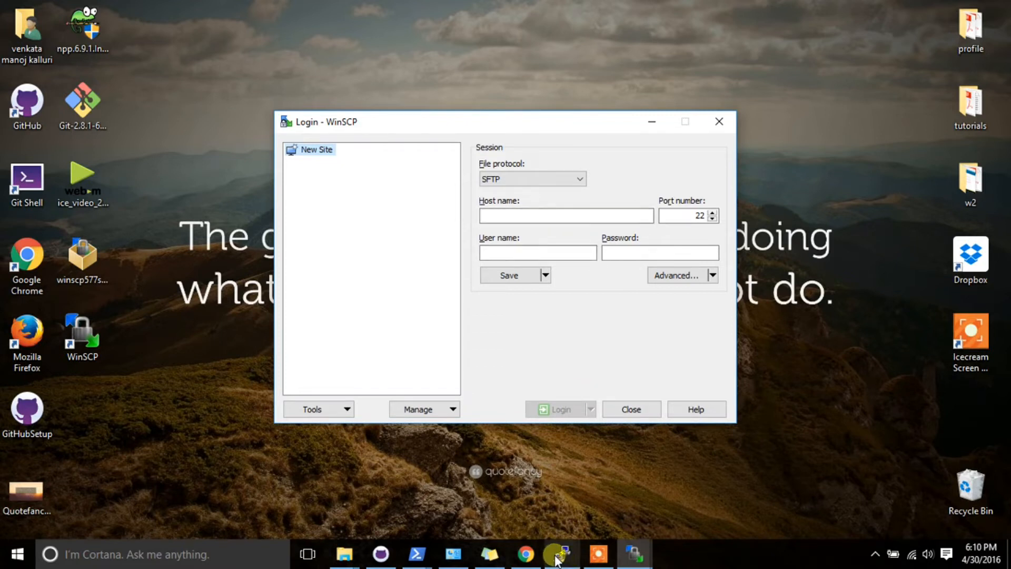
# Switch to the EC2 Management Console in the browser and copy the public DNS of the running t2.micro instance
pyautogui.click(524, 554)
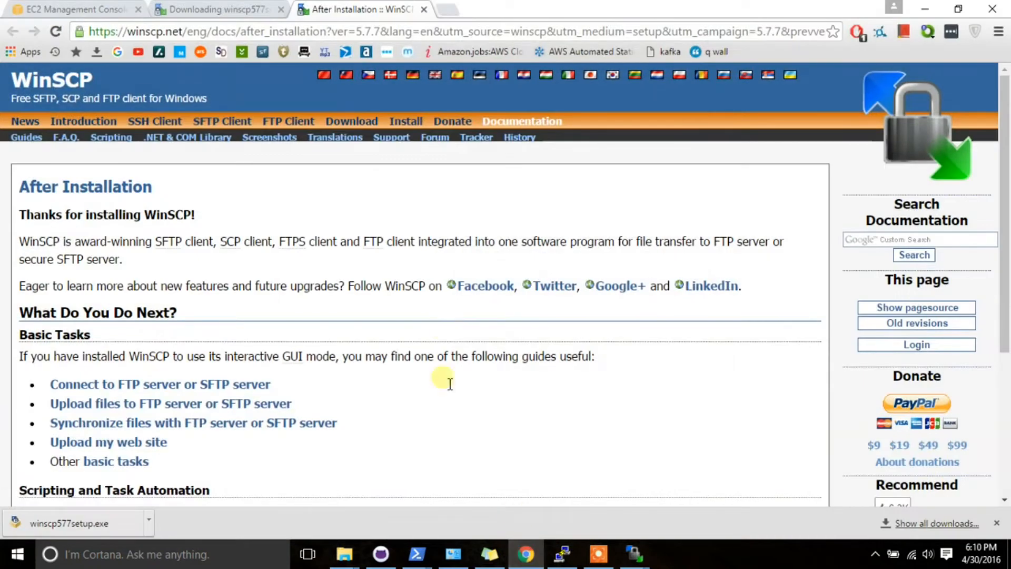
pyautogui.click(51, 6)
pyautogui.scroll(-5, 772, 464)
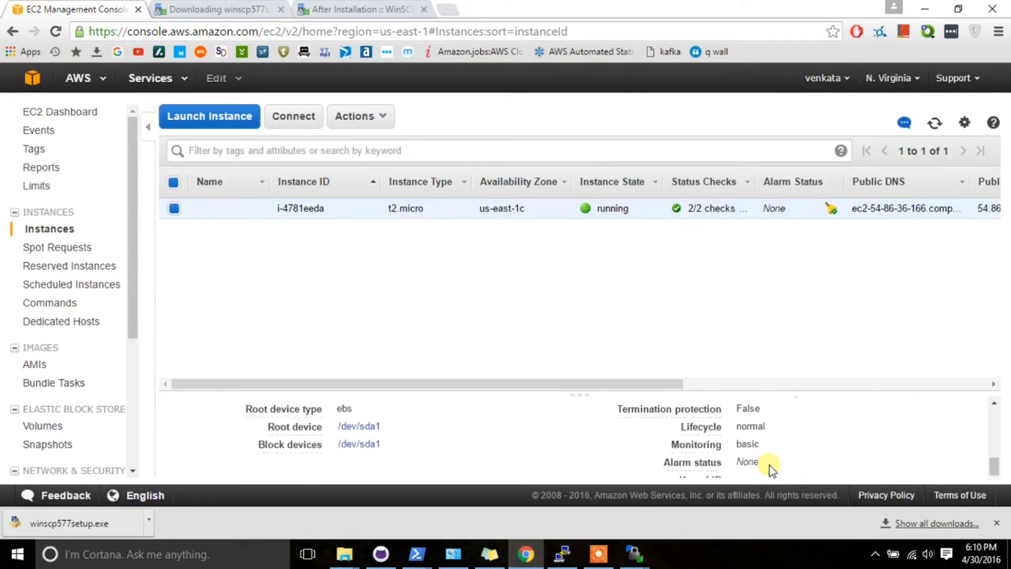
pyautogui.moveTo(688, 393)
pyautogui.moveTo(650, 395); pyautogui.dragTo(651, 311)
pyautogui.scroll(5, 801, 421)
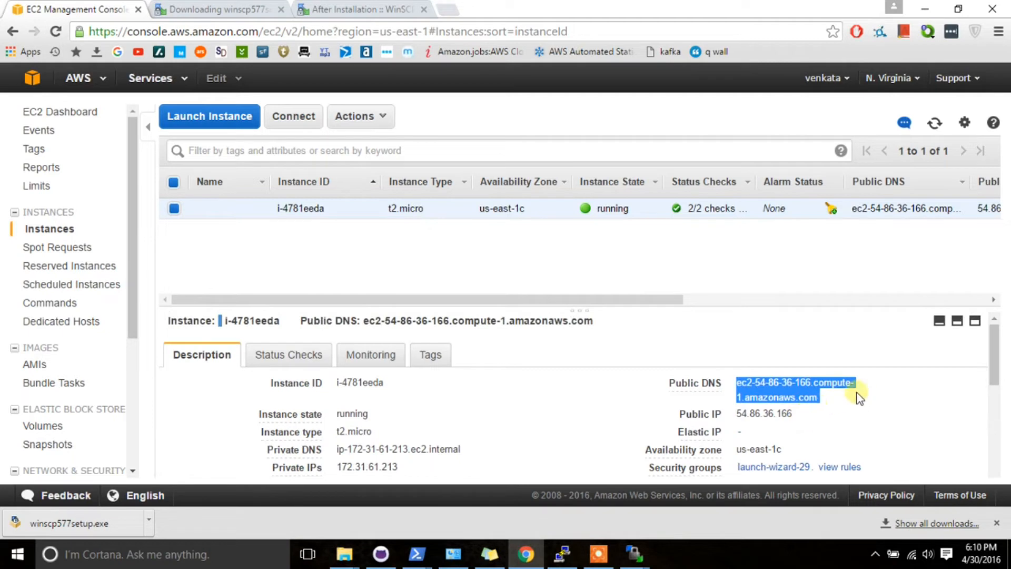
# Return to the WinSCP login and set the host name to ec2-54-86-36-166.compute-1.amazonaws.com and the user name to ec2-user
pyautogui.click(925, 9)
pyautogui.click(585, 216)
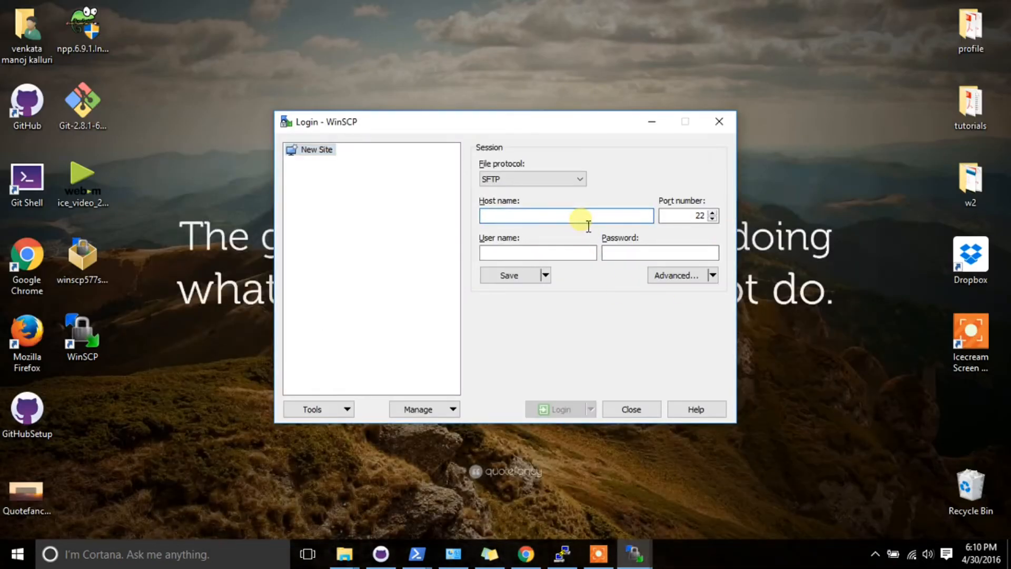
pyautogui.write('ec2-54-86-36-166.compute-1.amazonaws.com')
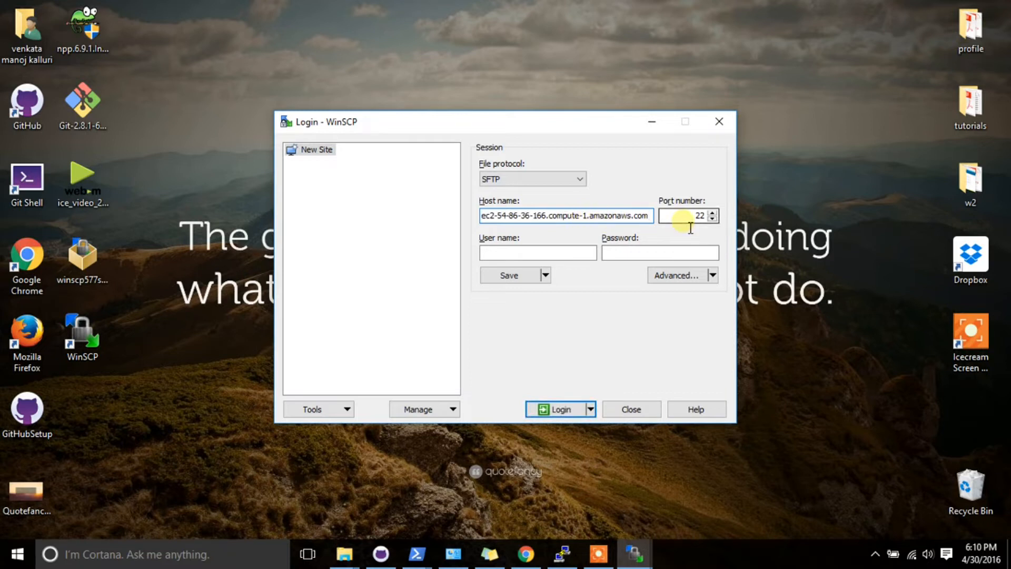
pyautogui.click(542, 259)
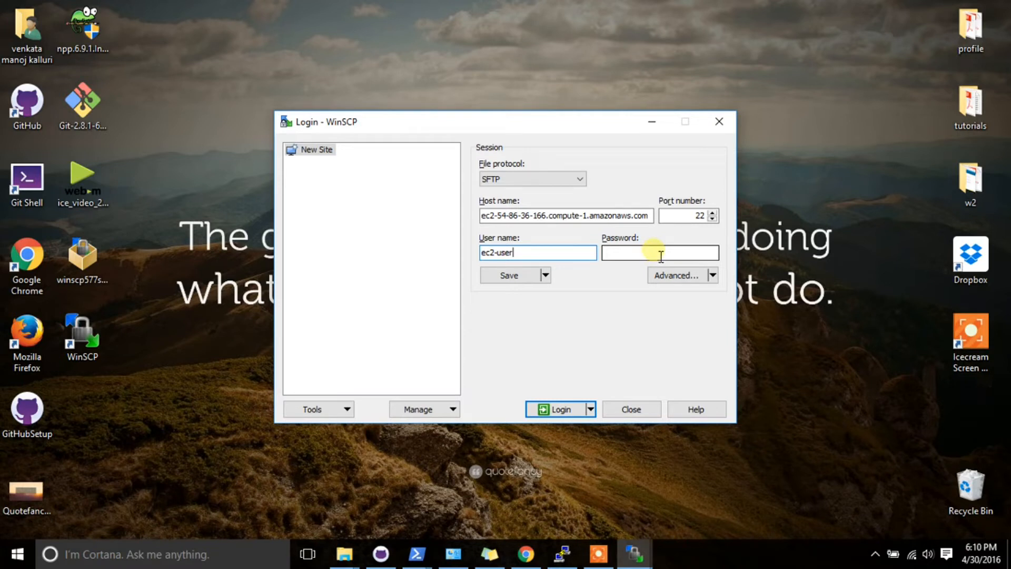
# Open the advanced site settings and examine the environment, connection and SSH option pages
pyautogui.click(680, 276)
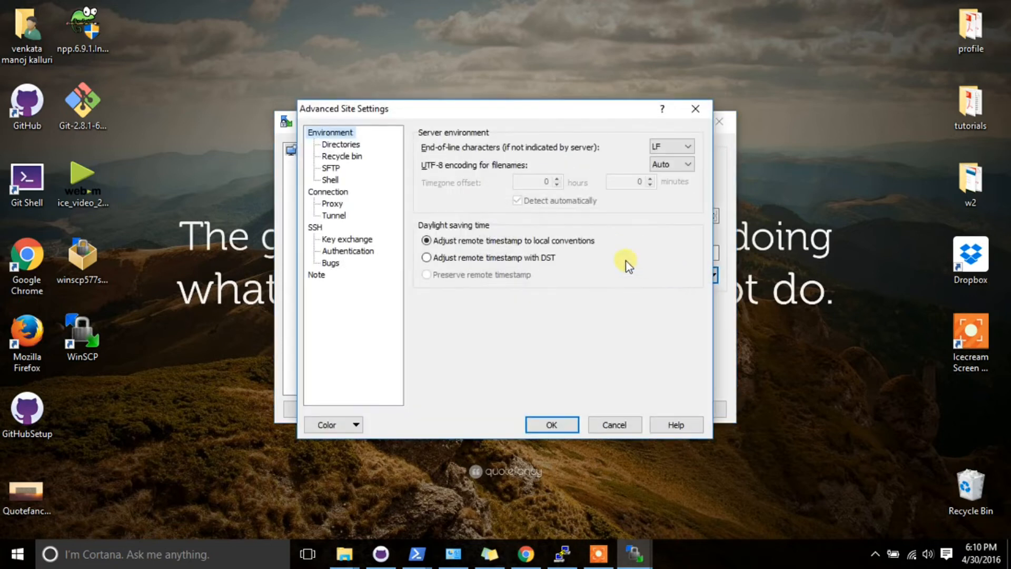
pyautogui.click(315, 226)
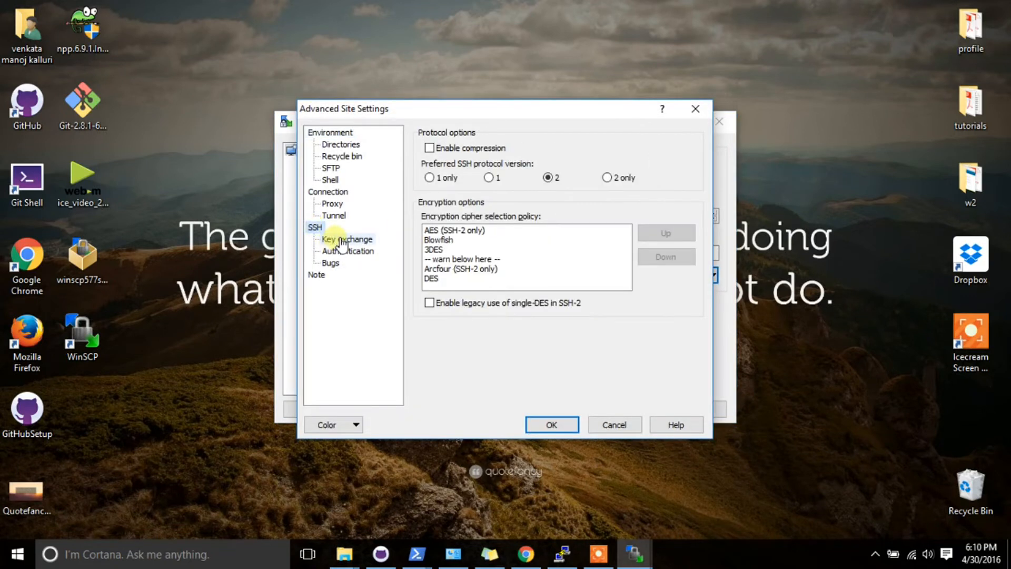
pyautogui.click(335, 241)
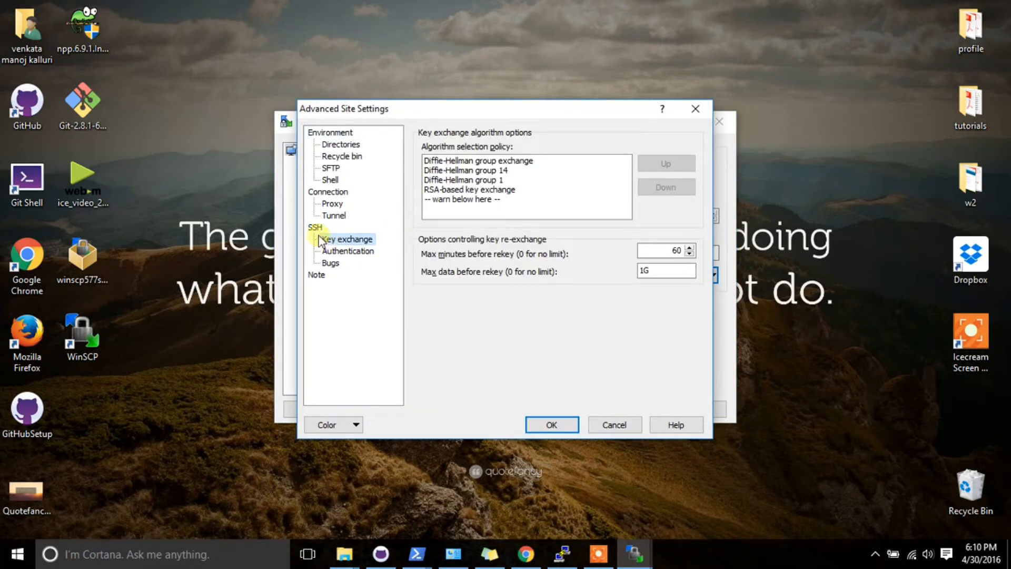
pyautogui.click(316, 228)
pyautogui.click(327, 192)
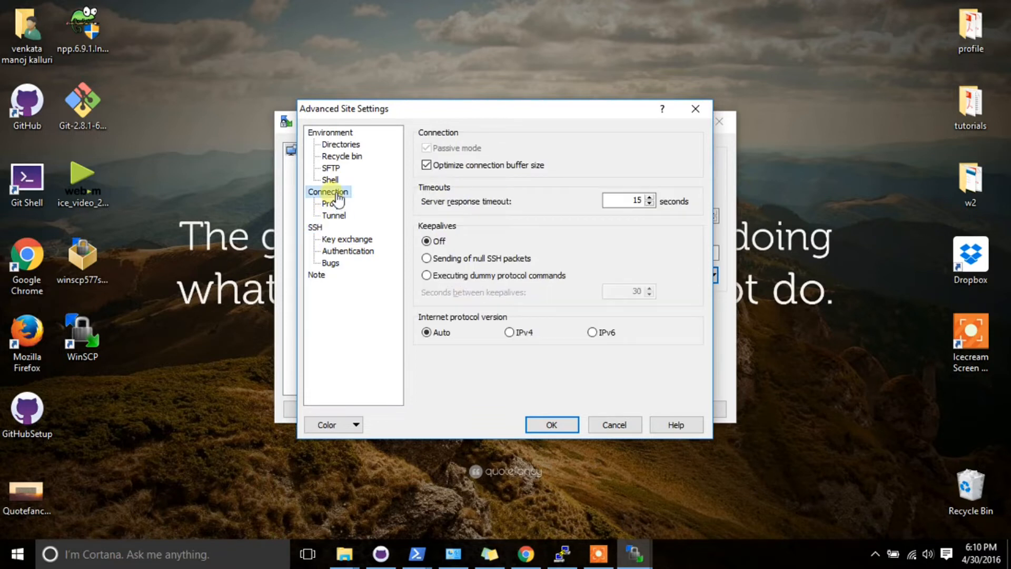
pyautogui.click(329, 133)
pyautogui.click(331, 262)
pyautogui.click(334, 251)
pyautogui.click(337, 239)
pyautogui.click(316, 227)
pyautogui.click(333, 216)
pyautogui.click(332, 203)
pyautogui.click(328, 192)
pyautogui.click(331, 179)
pyautogui.click(332, 168)
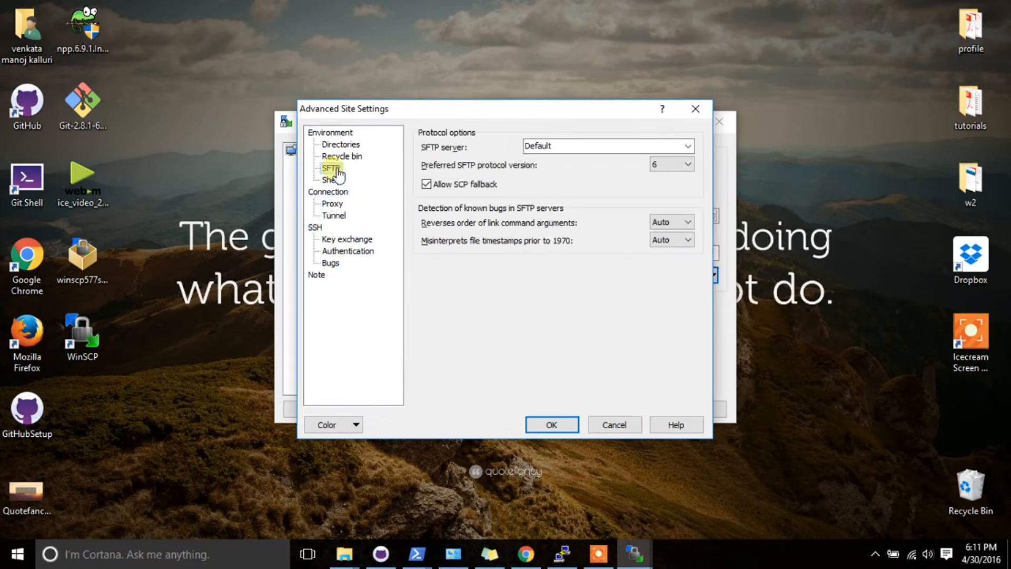
pyautogui.click(339, 157)
pyautogui.click(339, 144)
pyautogui.click(342, 133)
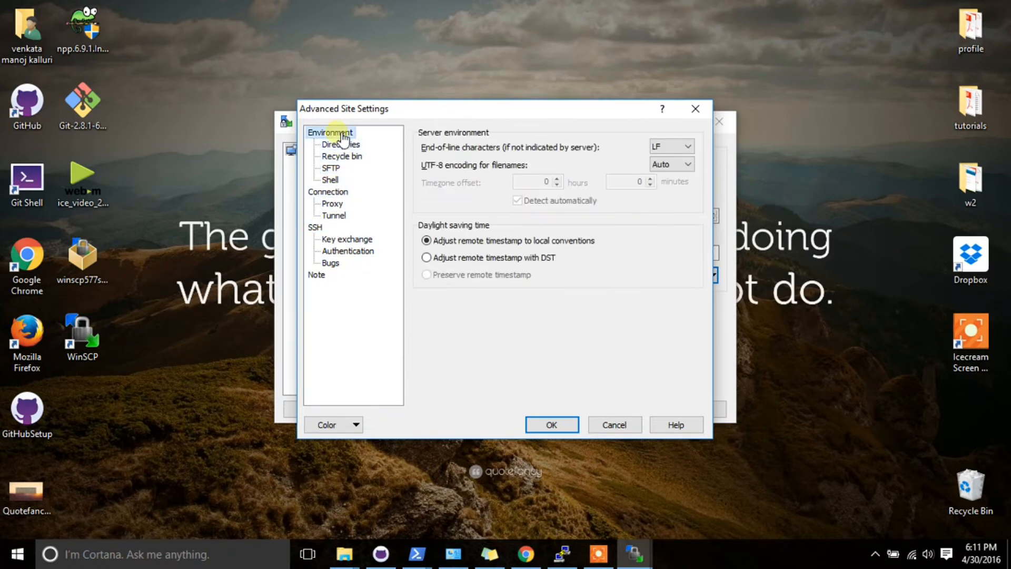
# Set the SSH authentication private key file to downtown.ppk from the Downloads folder and accept the advanced site settings
pyautogui.click(316, 227)
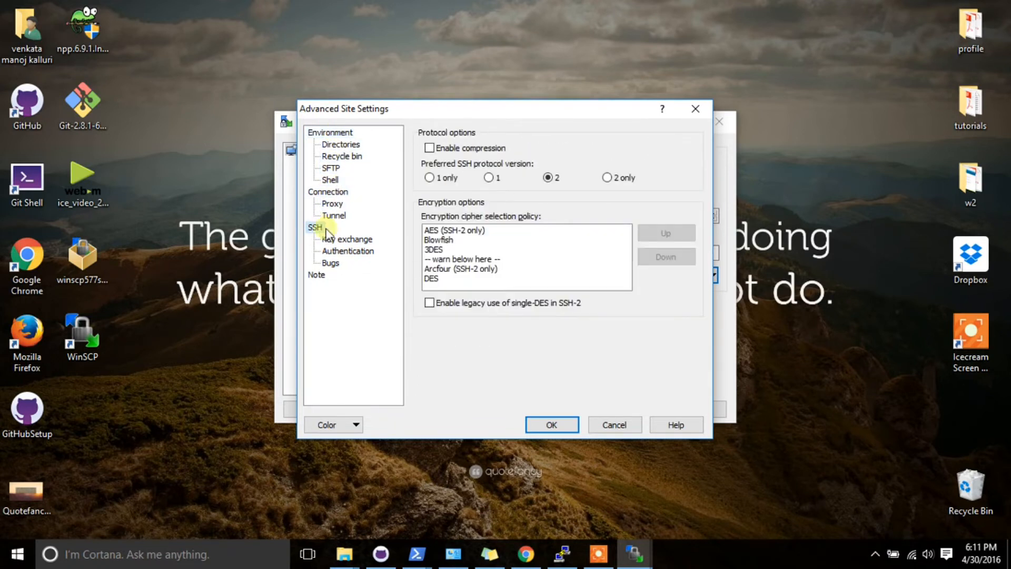
pyautogui.click(346, 252)
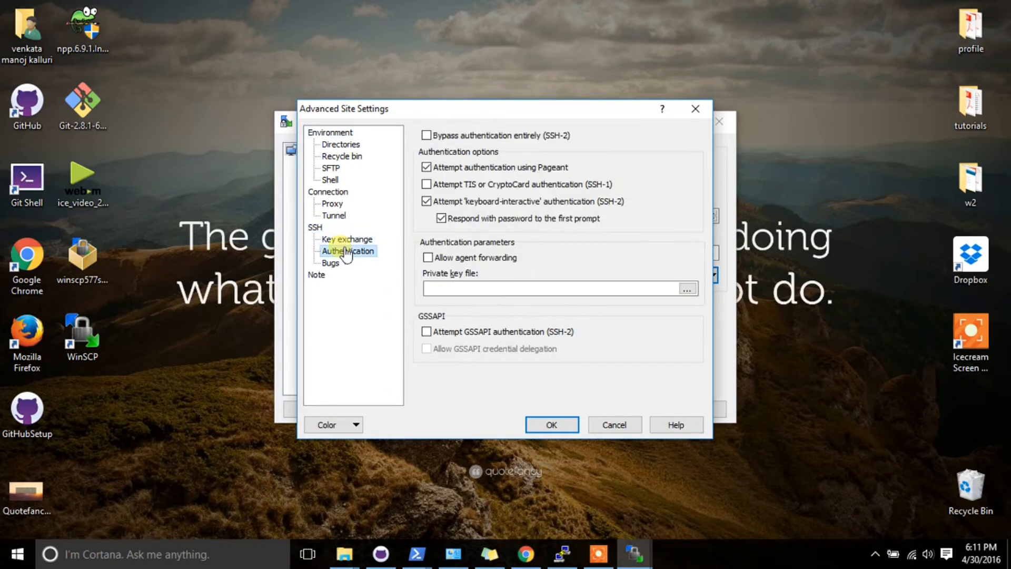
pyautogui.click(685, 289)
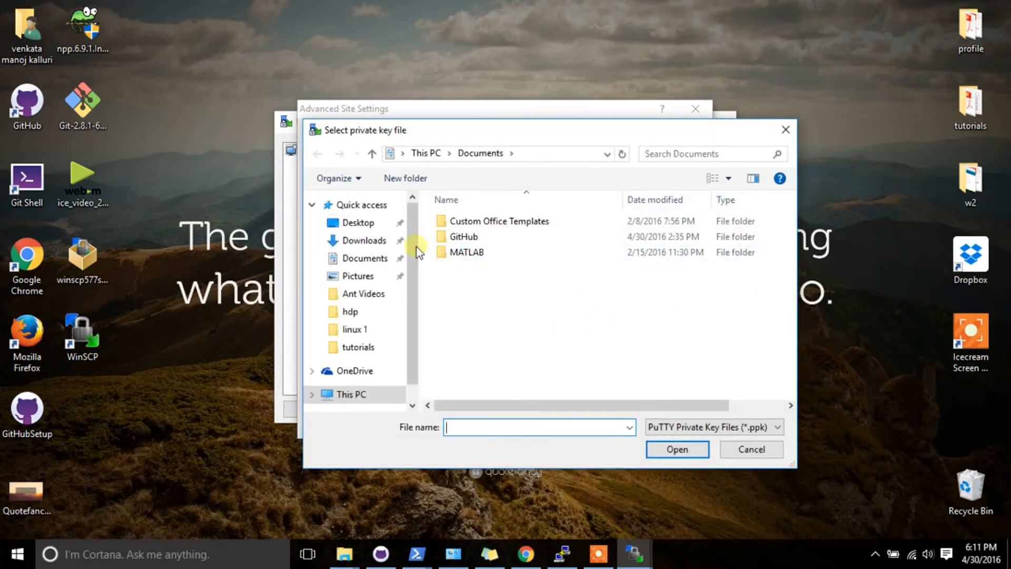
pyautogui.click(688, 428)
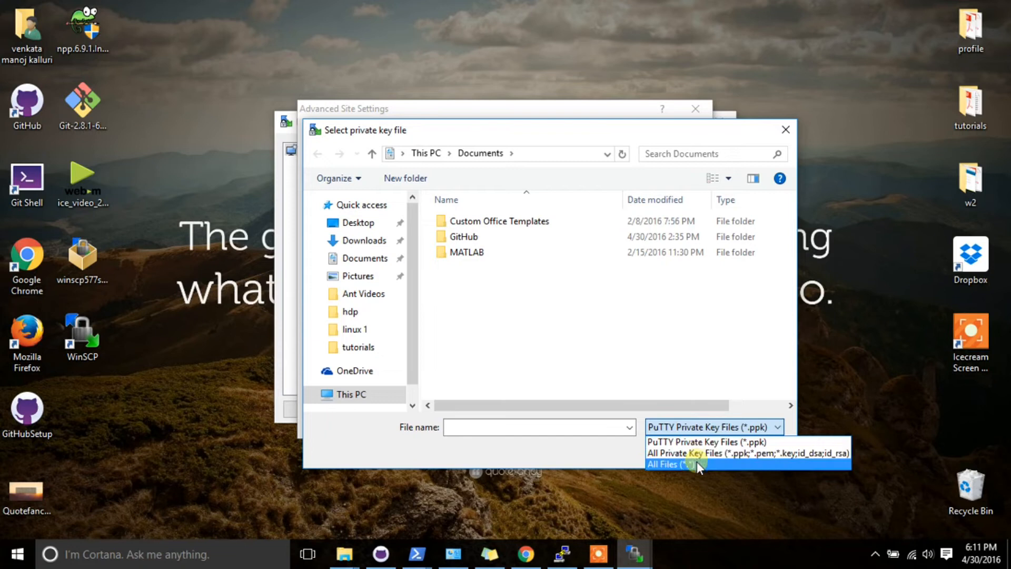
pyautogui.click(699, 442)
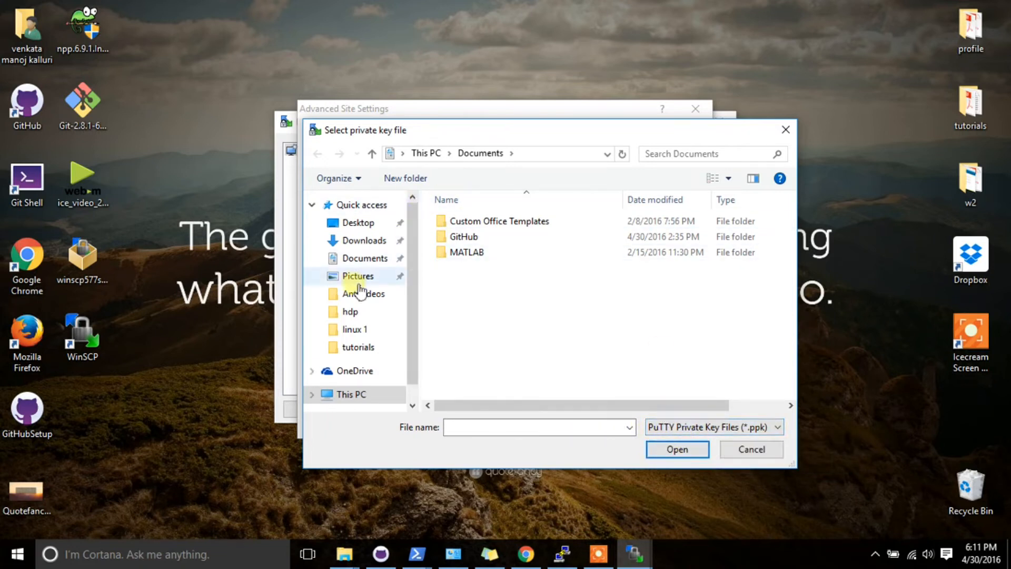
pyautogui.click(357, 222)
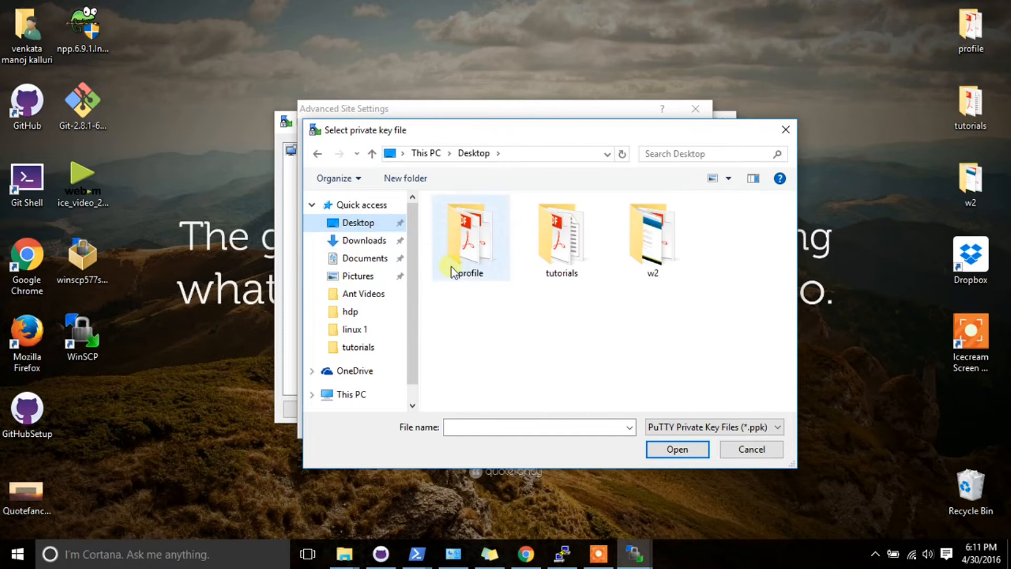
pyautogui.click(354, 241)
pyautogui.click(501, 273)
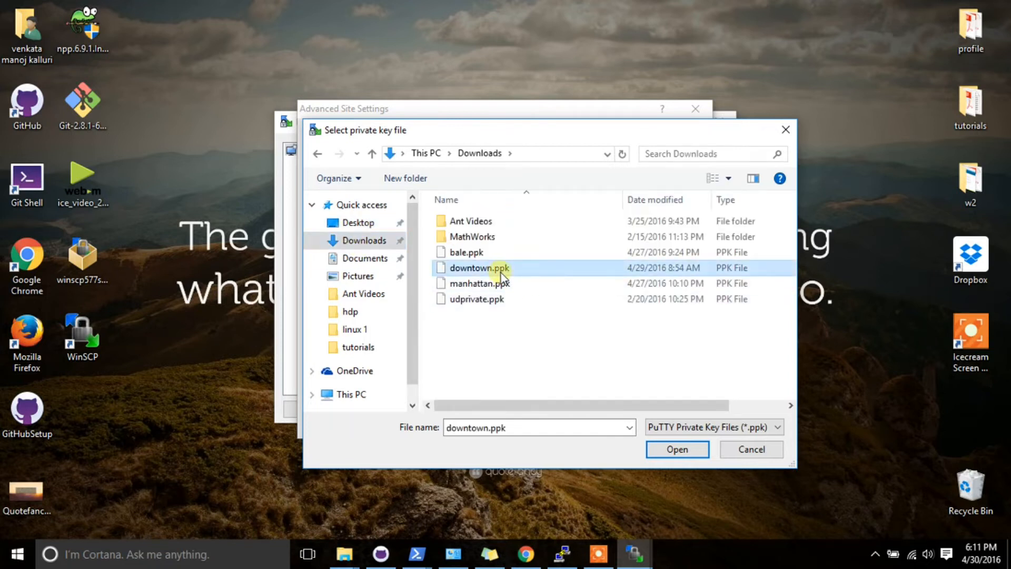
pyautogui.click(674, 452)
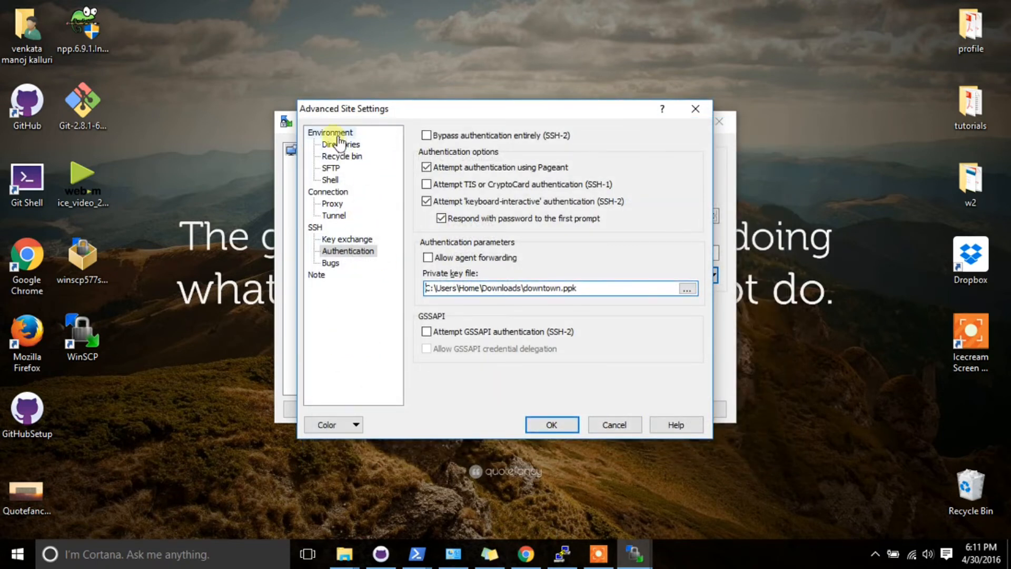
pyautogui.click(539, 426)
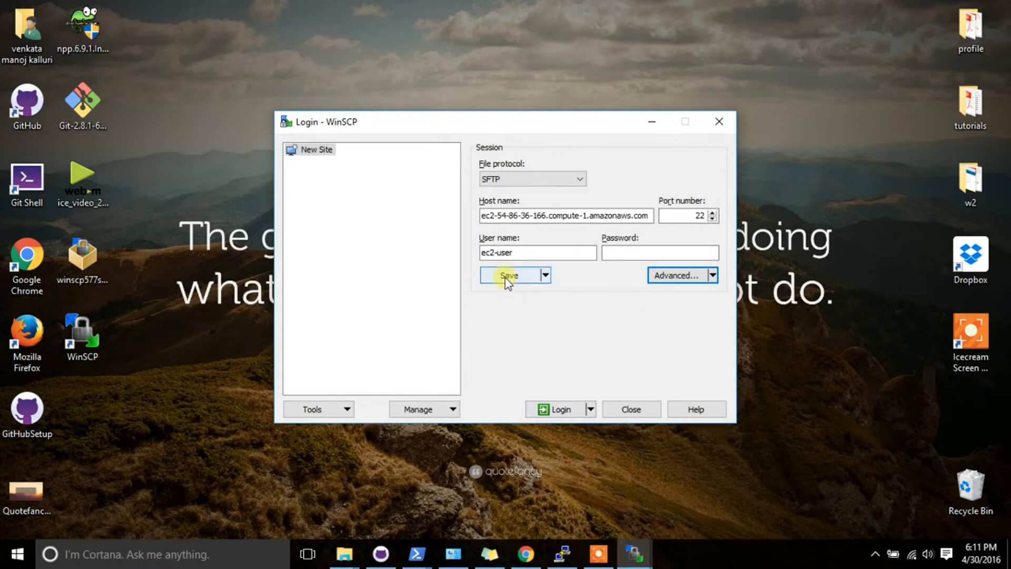
# Save the session as a site named wintersoldier
pyautogui.click(519, 285)
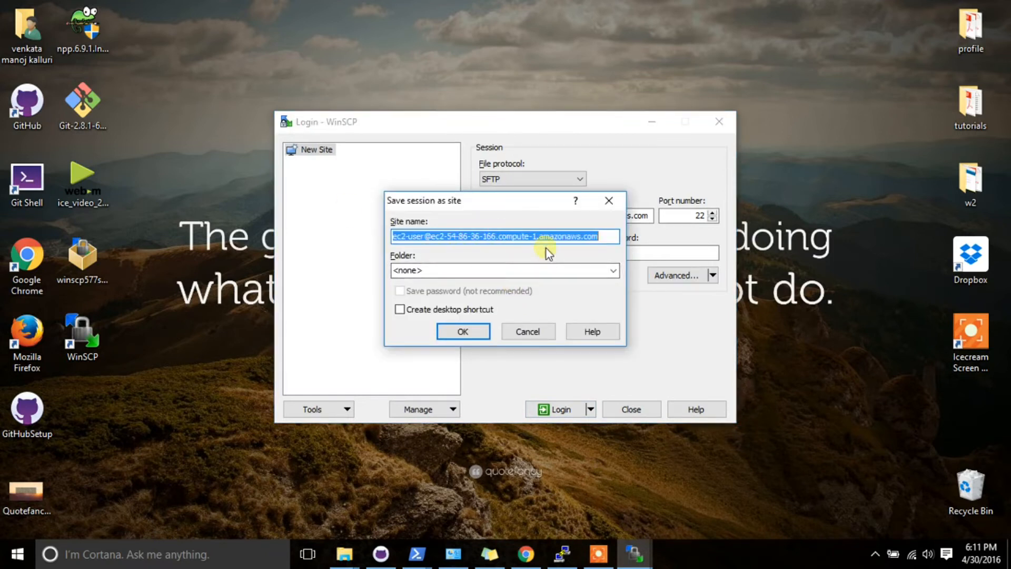
pyautogui.press('BackSpace')
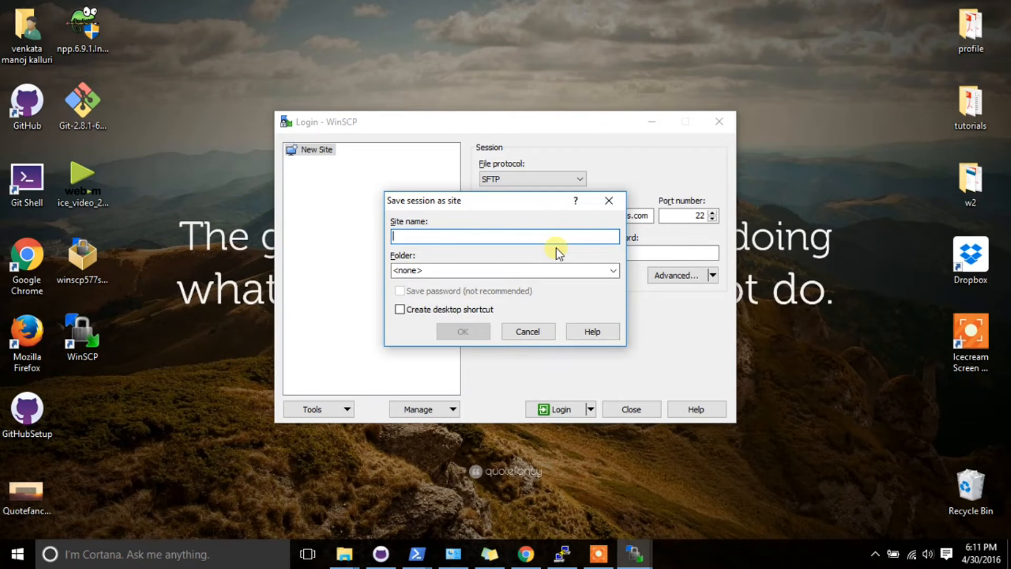
pyautogui.write('wintersoldier')
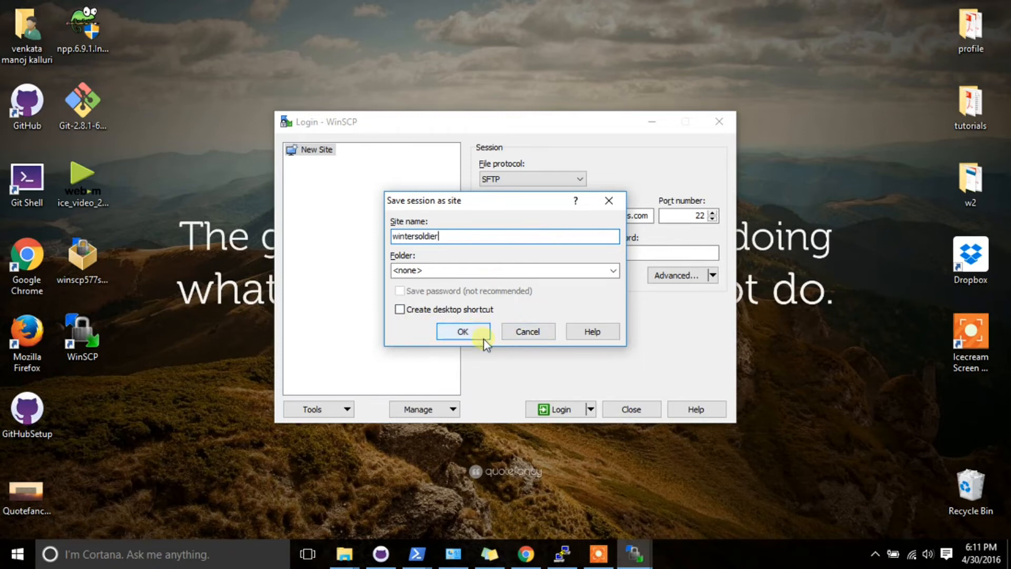
pyautogui.click(464, 331)
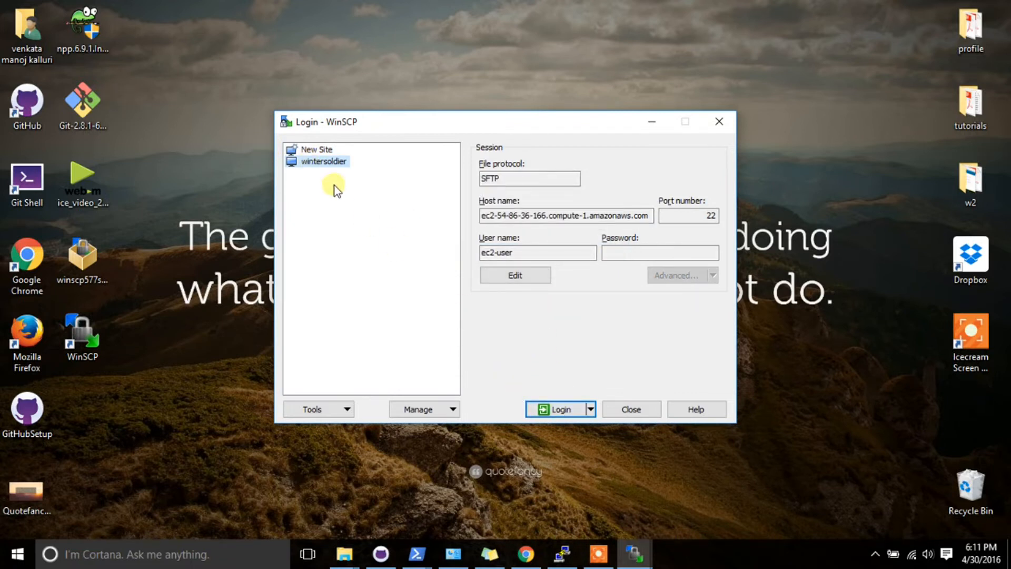
# Log in to the wintersoldier site, then move the session window up and minimize it
pyautogui.click(560, 409)
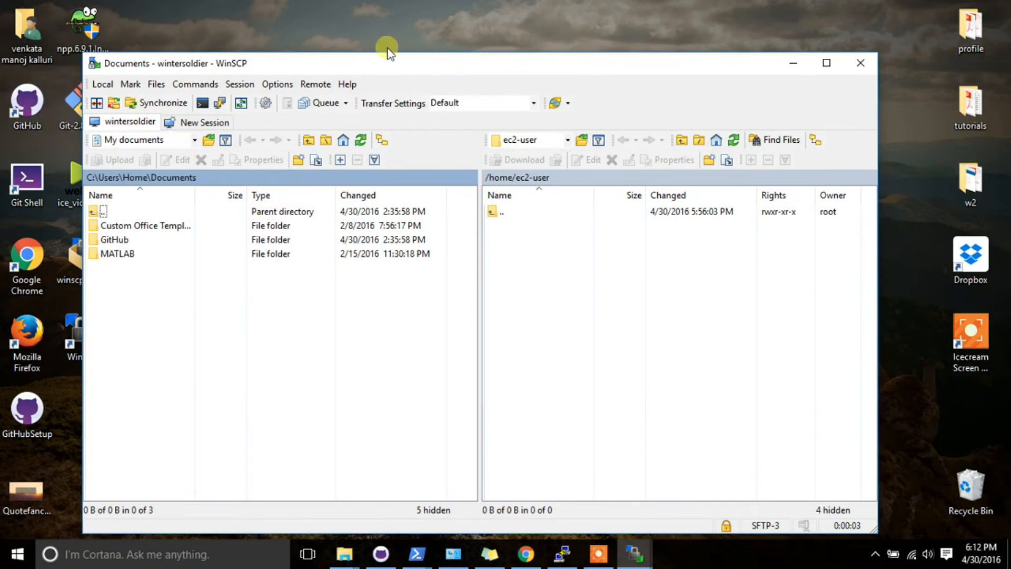
pyautogui.moveTo(409, 64); pyautogui.dragTo(414, 32)
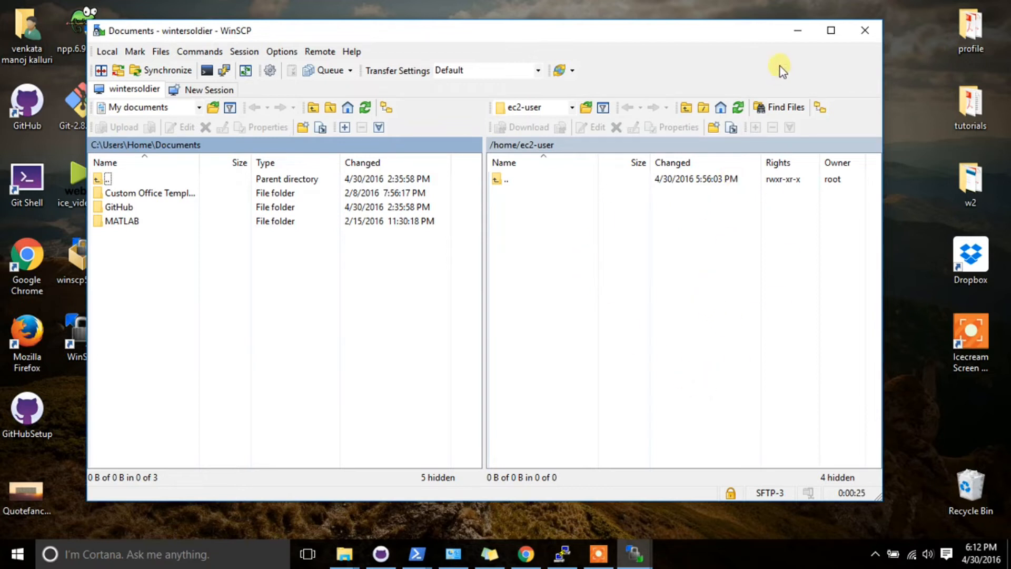
pyautogui.click(794, 33)
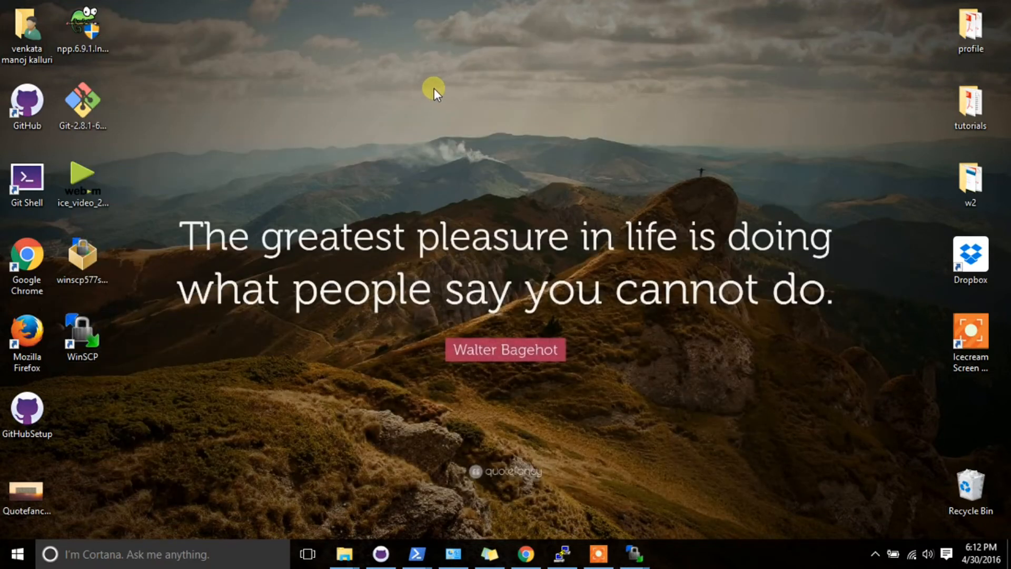
# Create a new text document named test.txt on the desktop
pyautogui.rightClick(434, 88)
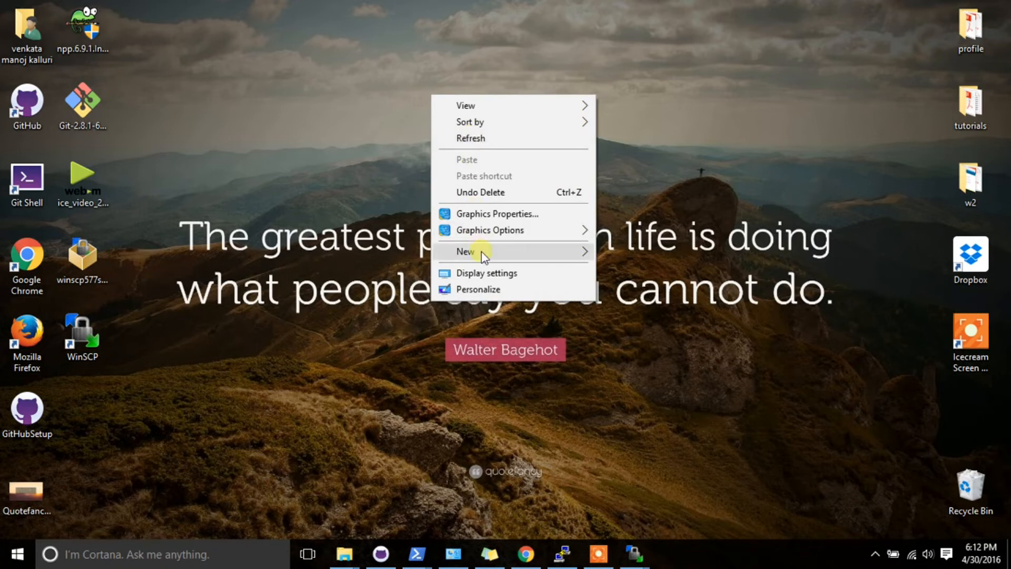
pyautogui.moveTo(484, 256)
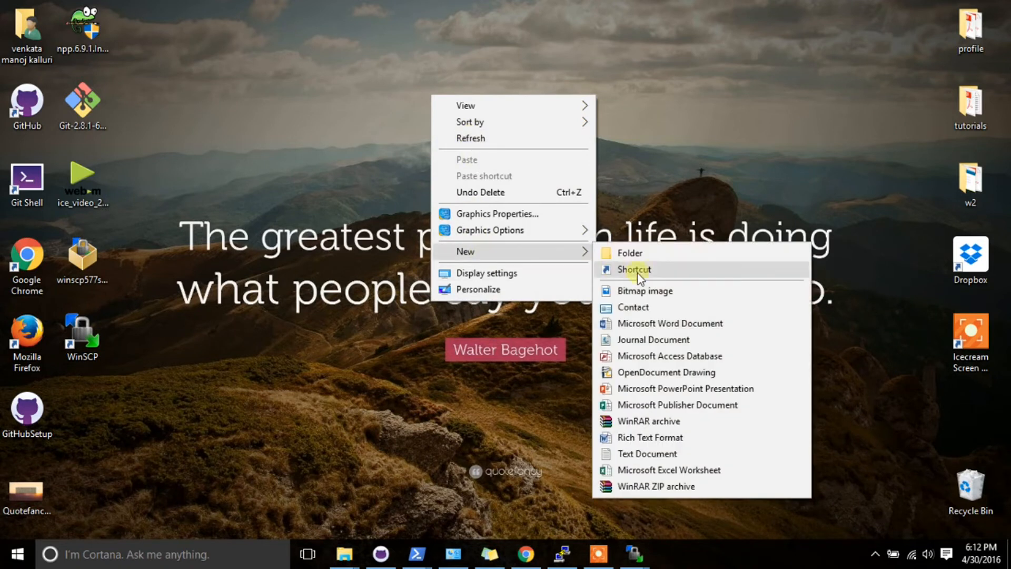
pyautogui.click(650, 456)
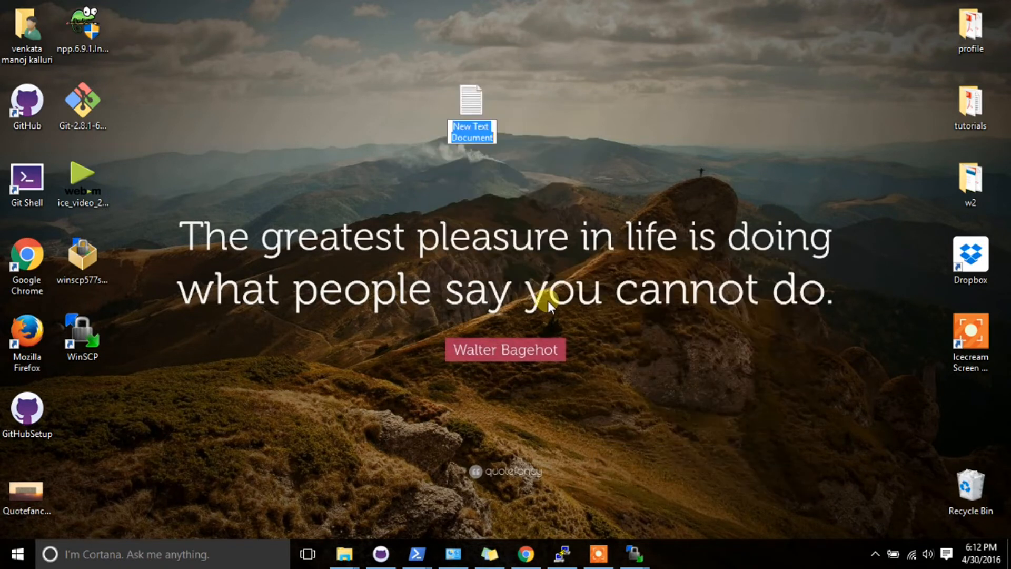
pyautogui.write('test.txt')
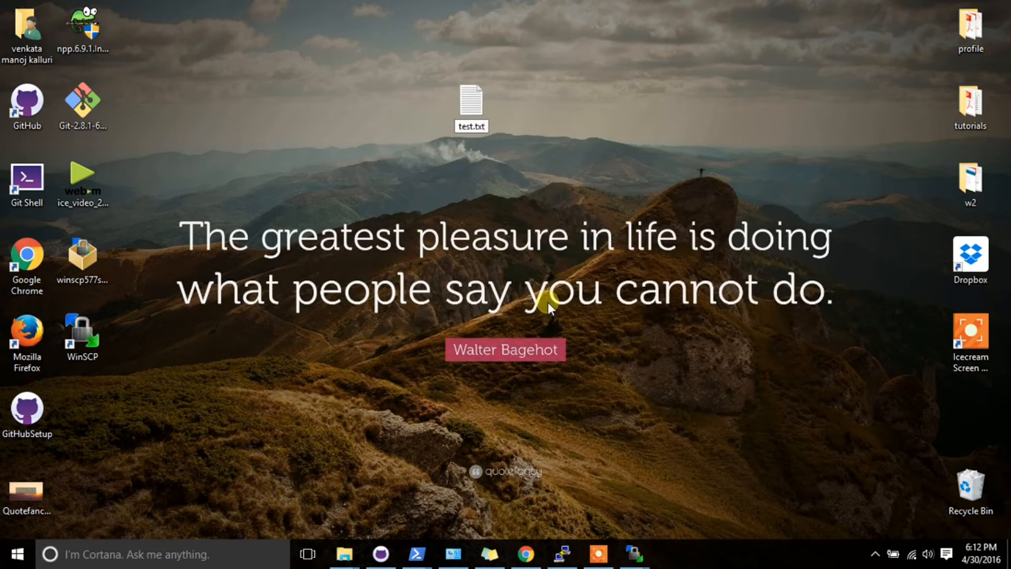
pyautogui.press('Return')
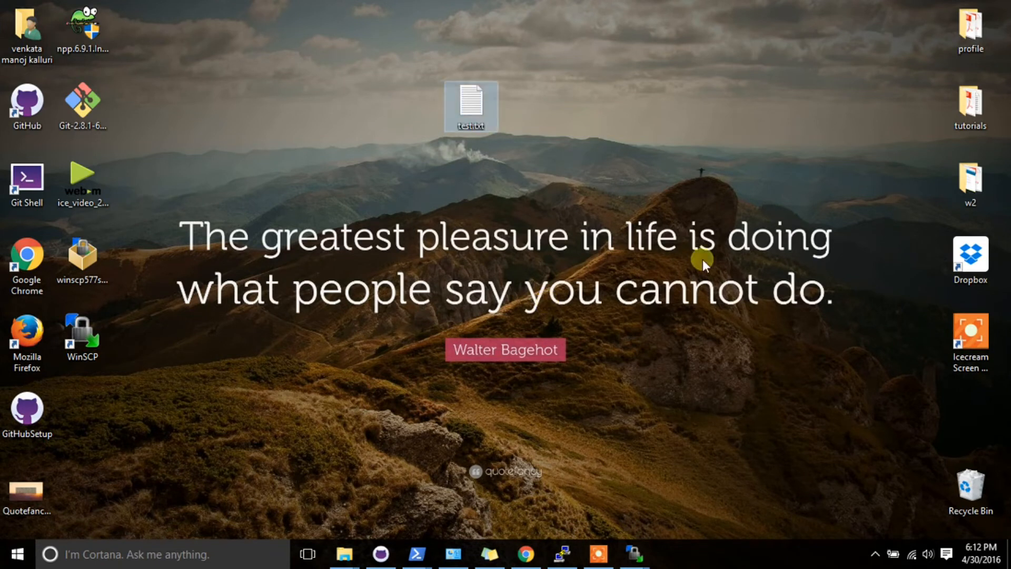
# Open test.txt from the desktop, enter the lines "hello world" and "hi apple", then close the file
pyautogui.doubleClick(463, 119)
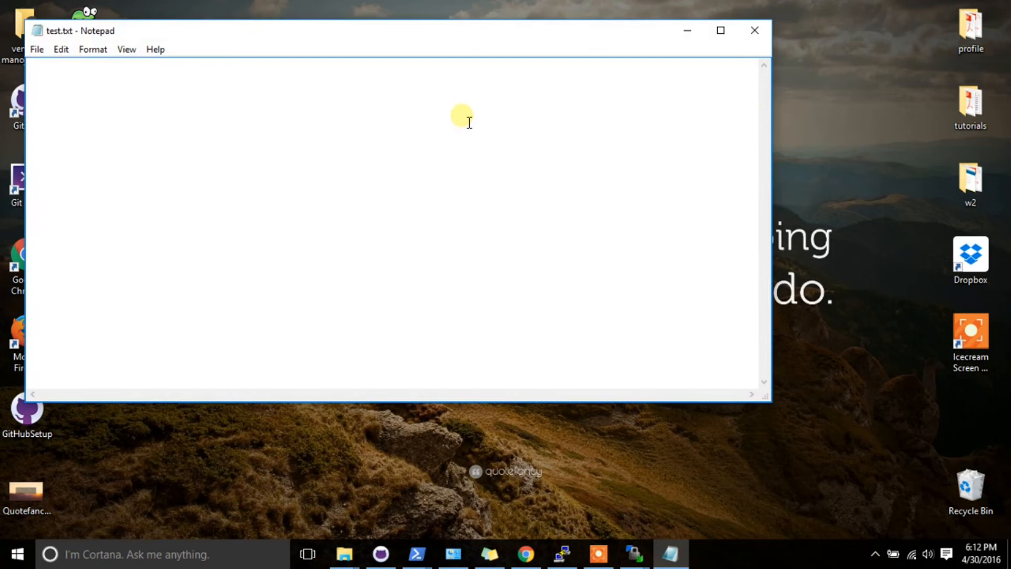
pyautogui.write('he;llo')
pyautogui.press('BackSpace')
pyautogui.press('BackSpace')
pyautogui.press('BackSpace')
pyautogui.press('BackSpace')
pyautogui.press('BackSpace')
pyautogui.write('llo ')
pyautogui.write('world ')
pyautogui.write('h')
pyautogui.write('i ')
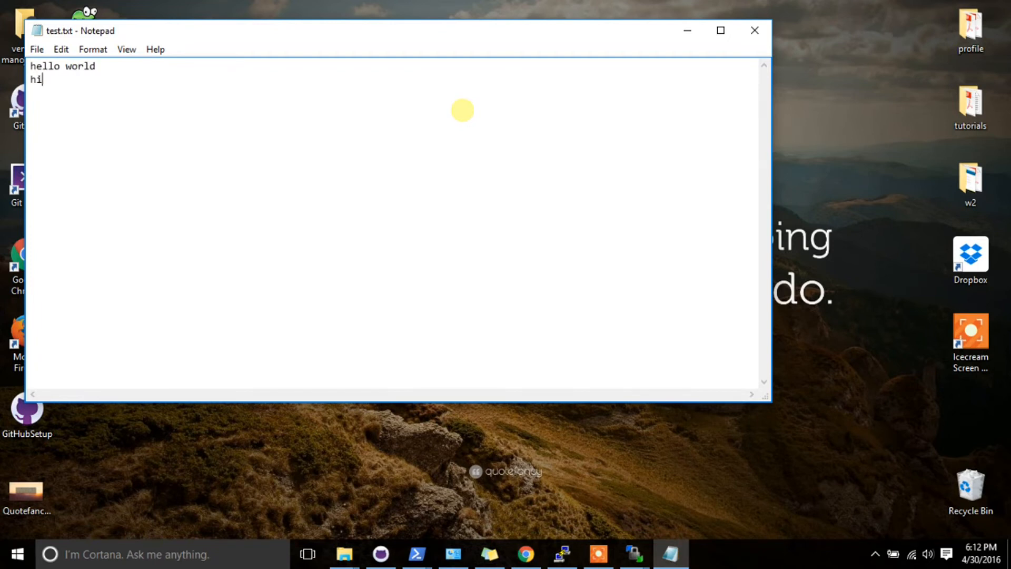
pyautogui.write('apple')
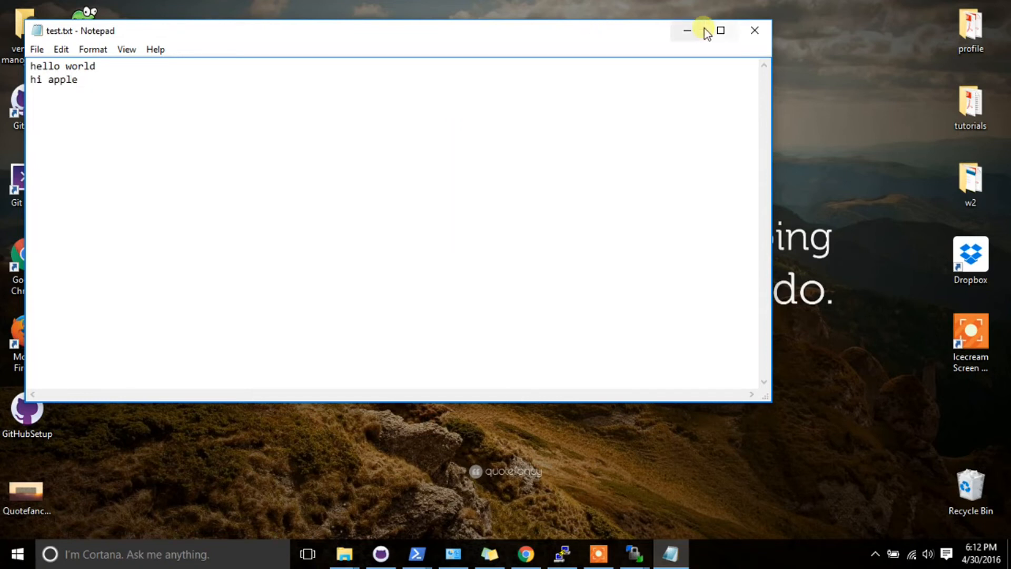
pyautogui.click(754, 30)
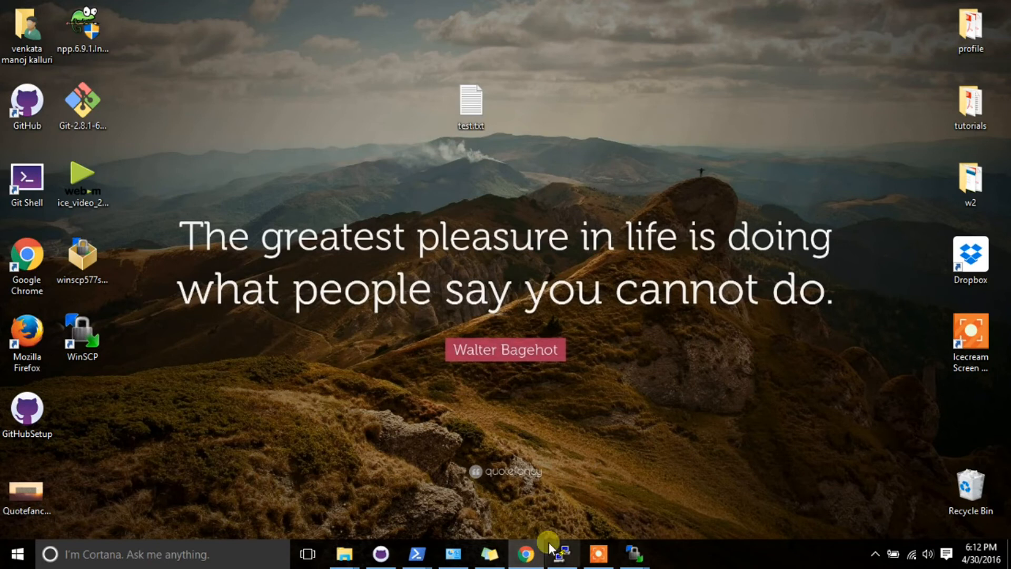
# Show and hide the PuTTY terminal, and move its taskbar entry after the WinSCP one
pyautogui.click(562, 554)
pyautogui.click(561, 555)
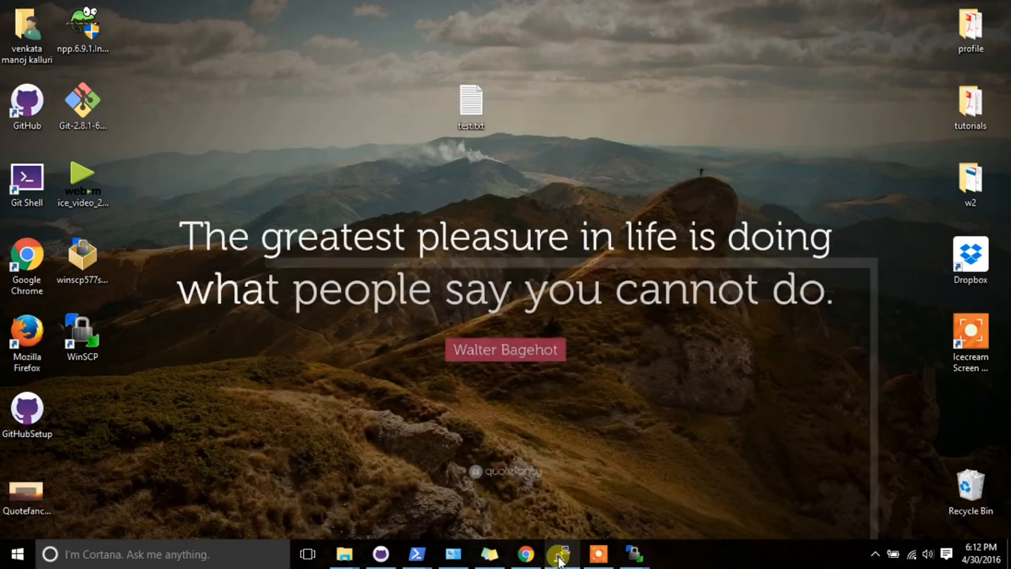
pyautogui.moveTo(562, 563)
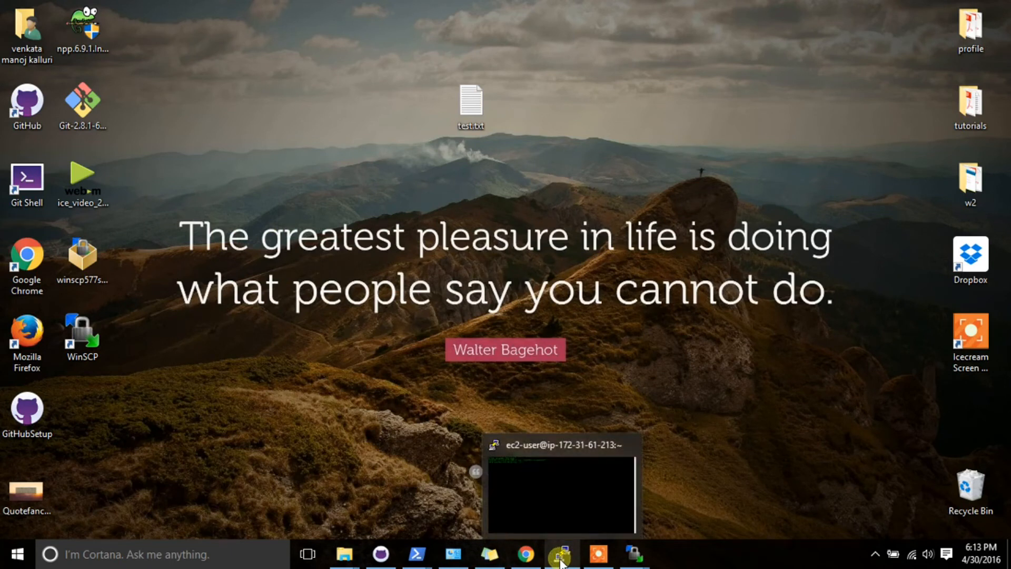
pyautogui.moveTo(561, 562); pyautogui.dragTo(640, 554)
# Switch to the wintersoldier session in WinSCP and upload test.txt.txt from the local Desktop folder to /home/ec2-user
pyautogui.moveTo(599, 545)
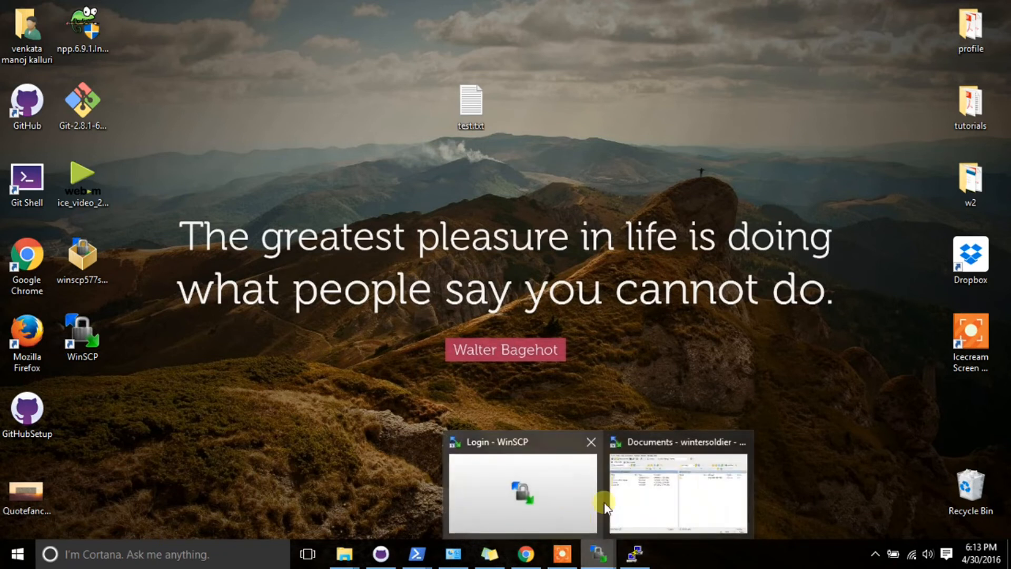
pyautogui.click(628, 506)
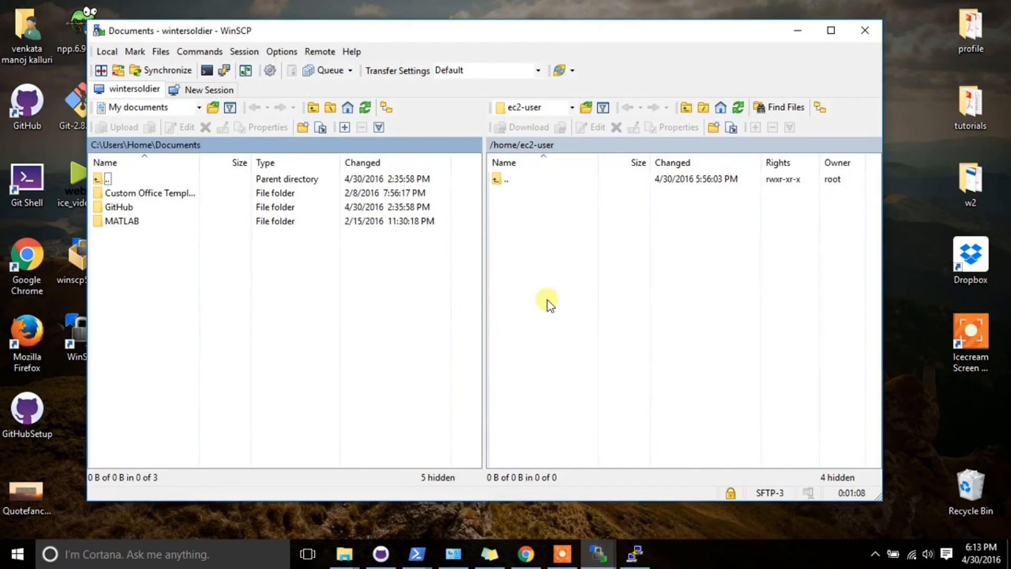
pyautogui.click(199, 107)
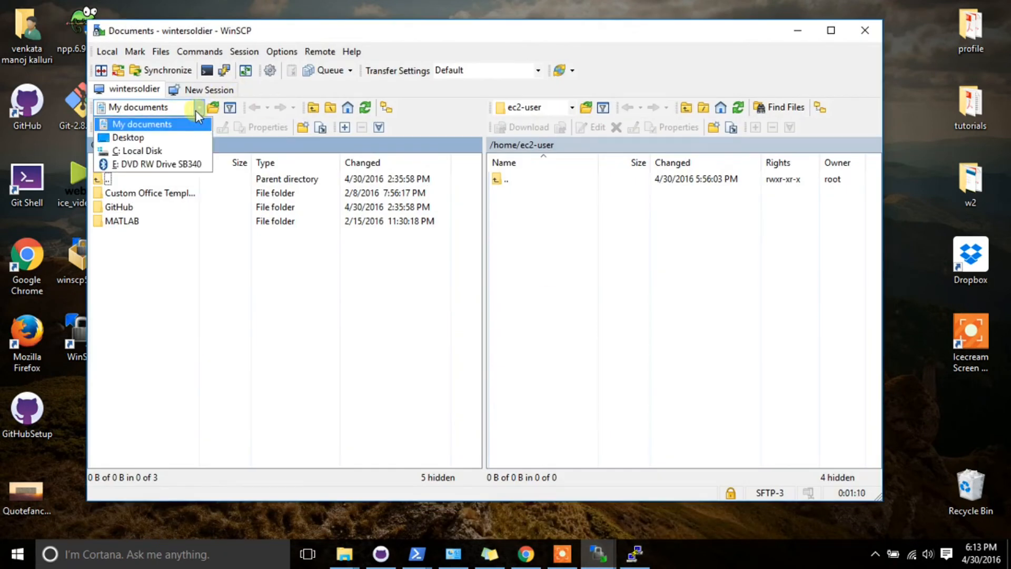
pyautogui.click(178, 138)
pyautogui.click(151, 346)
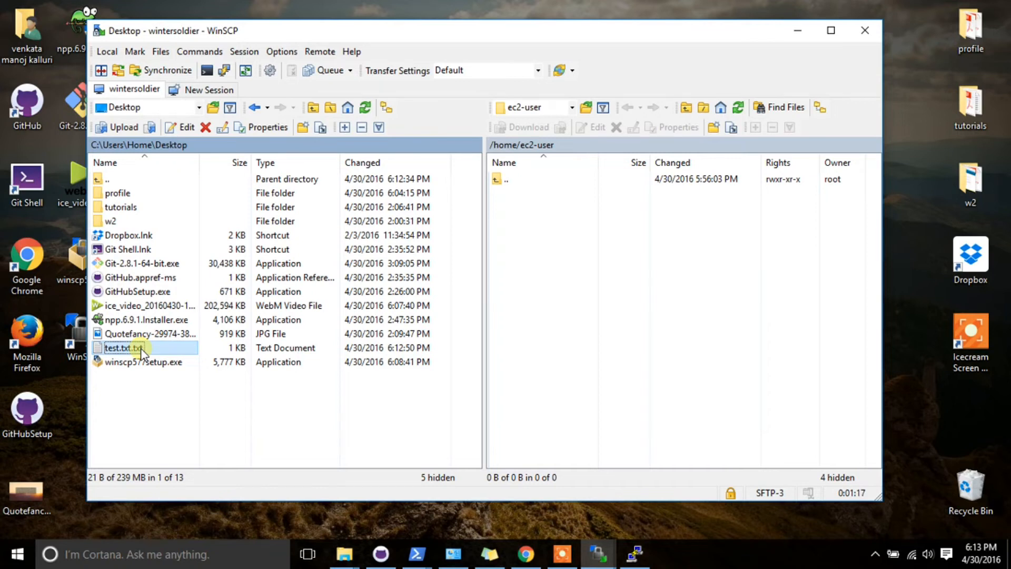
pyautogui.moveTo(140, 351); pyautogui.dragTo(551, 230)
pyautogui.click(511, 312)
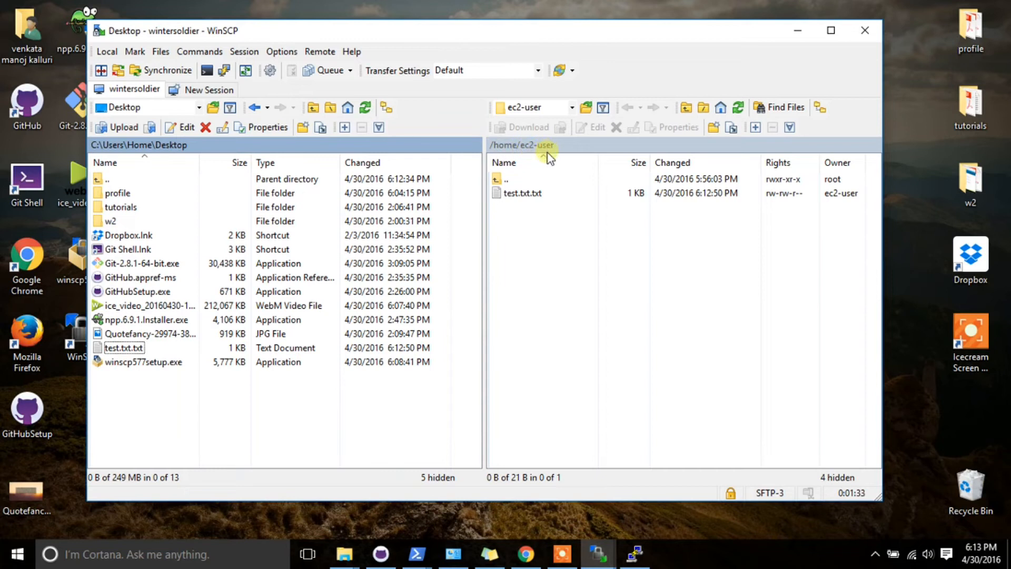
# Switch to the PuTTY terminal, print the working directory with pwd and list its files with ls
pyautogui.click(642, 556)
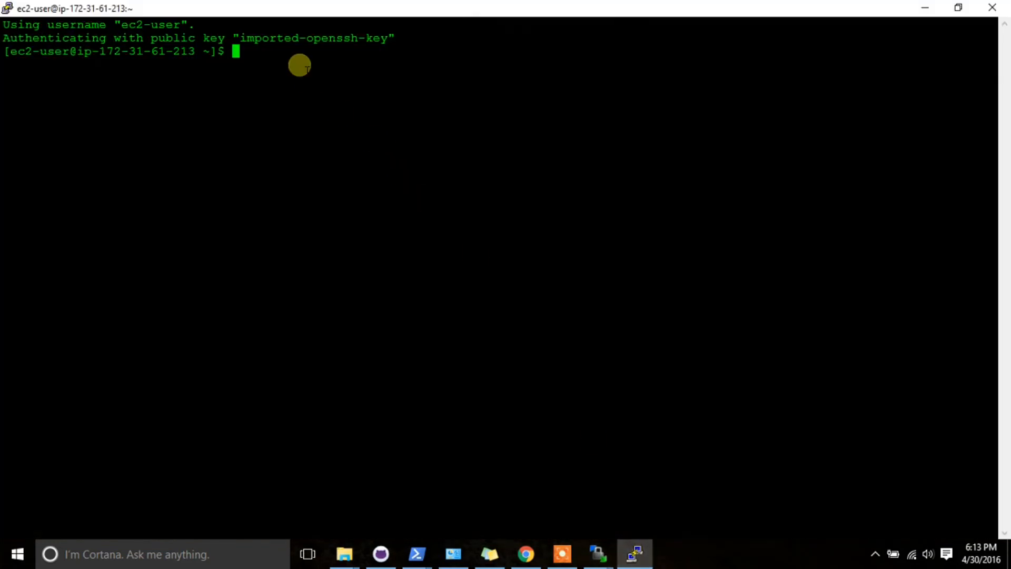
pyautogui.write('pwd')
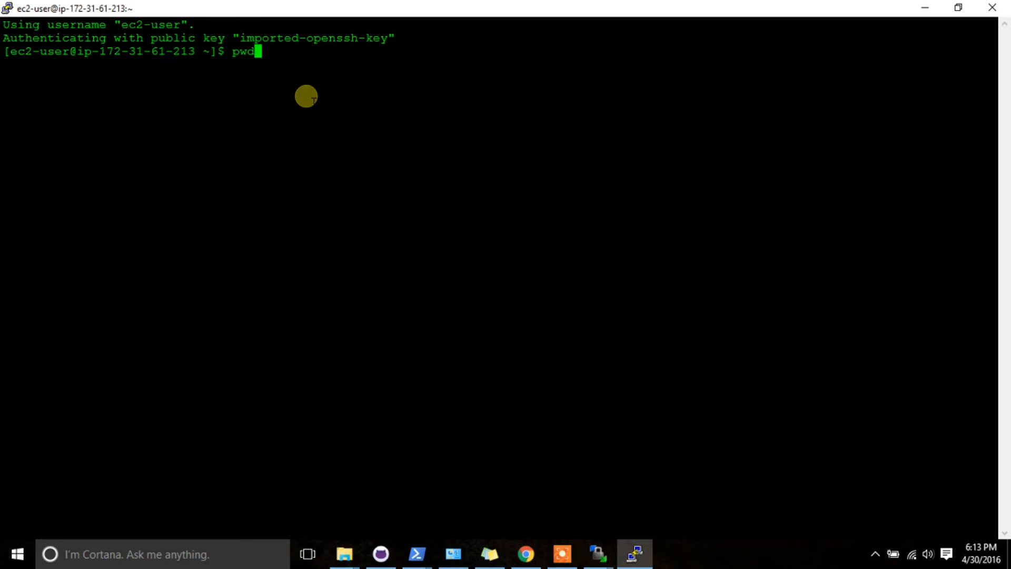
pyautogui.press('Return')
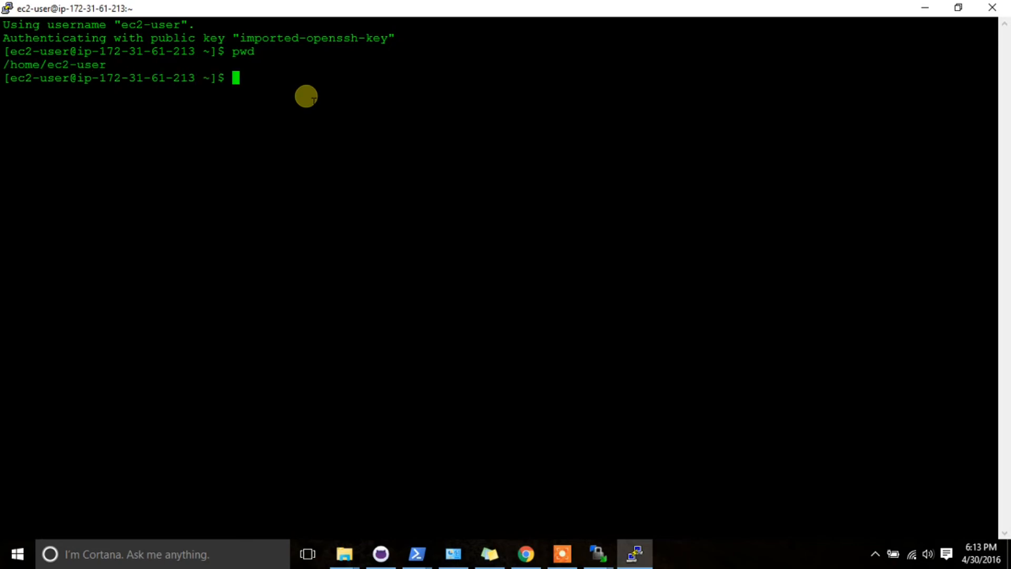
pyautogui.write('ls')
pyautogui.press('Return')
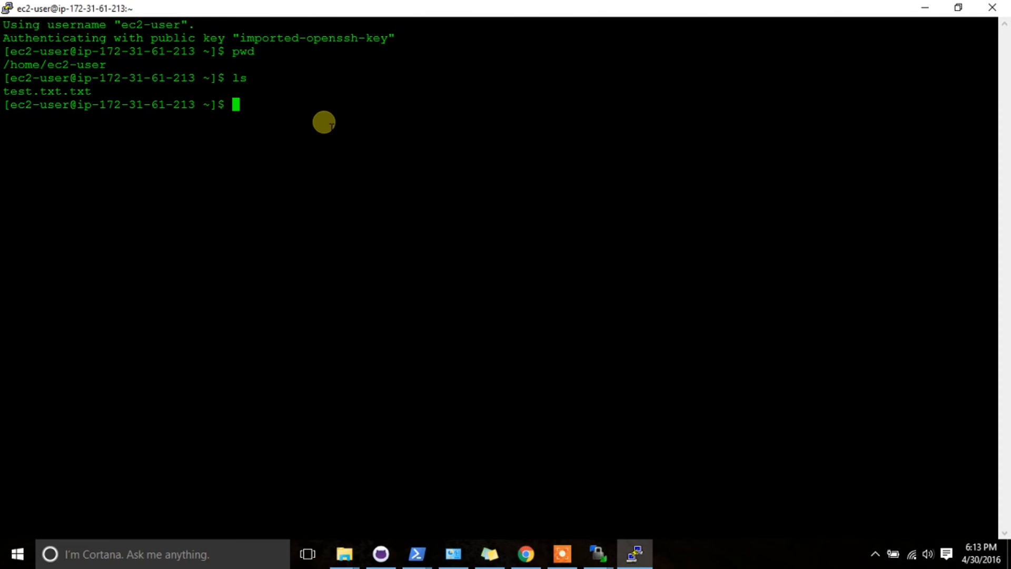
# Display the contents of test.txt.txt with the cat command
pyautogui.write('cat')
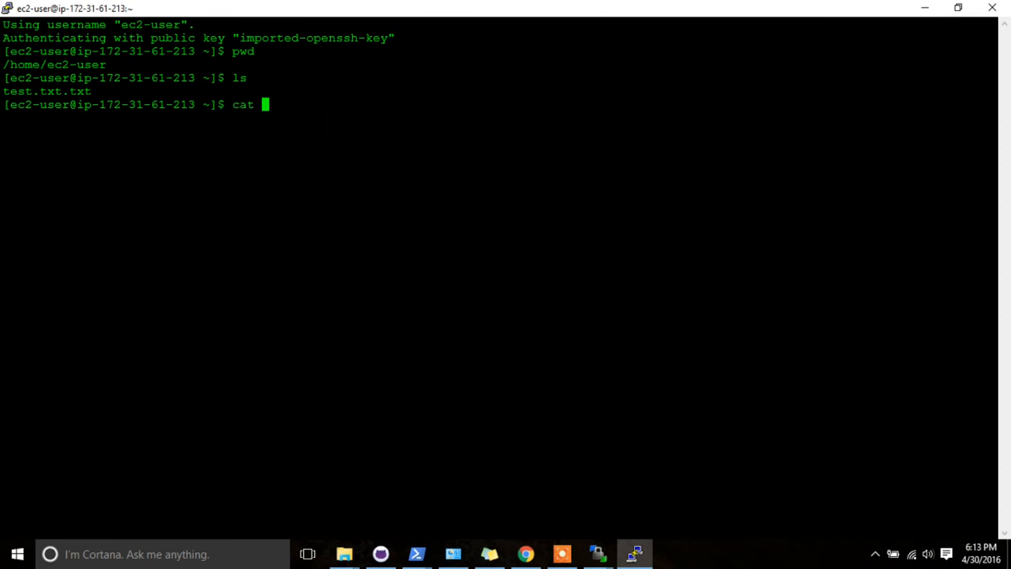
pyautogui.doubleClick(21, 91)
pyautogui.rightClick(34, 87)
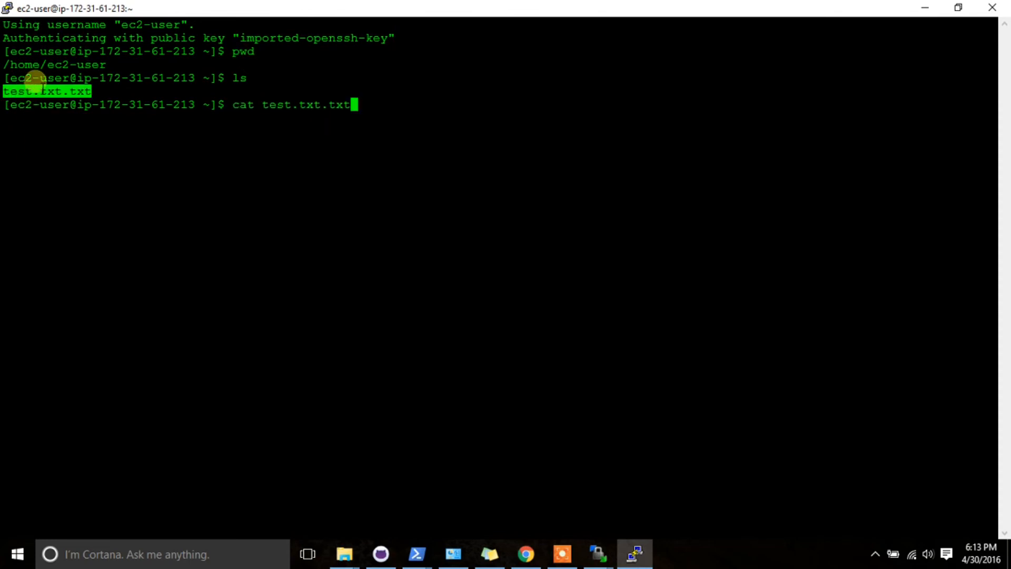
pyautogui.press('Return')
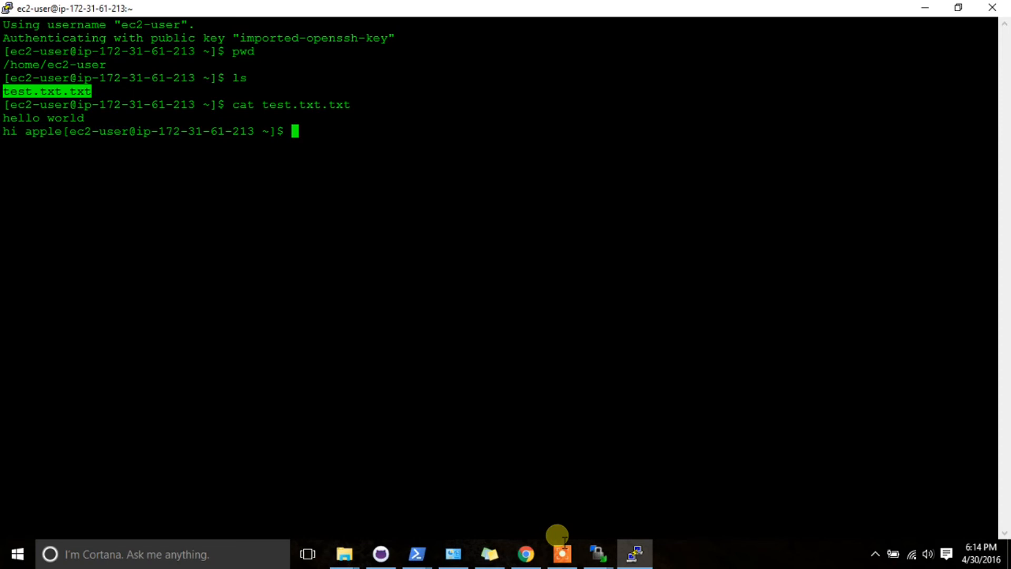
# Create rocky.txt in vi with the lines "hi rocky" and "how are you", then save and quit with :wq
pyautogui.write('vi ')
pyautogui.write('ro')
pyautogui.press('BackSpace')
pyautogui.write('ocky.txt')
pyautogui.press('Return')
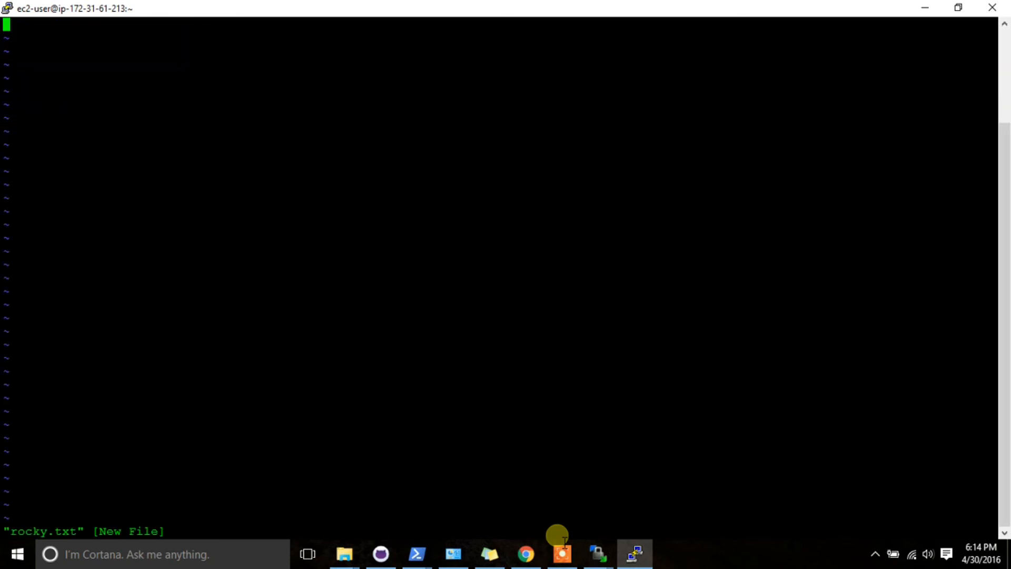
pyautogui.write('ih')
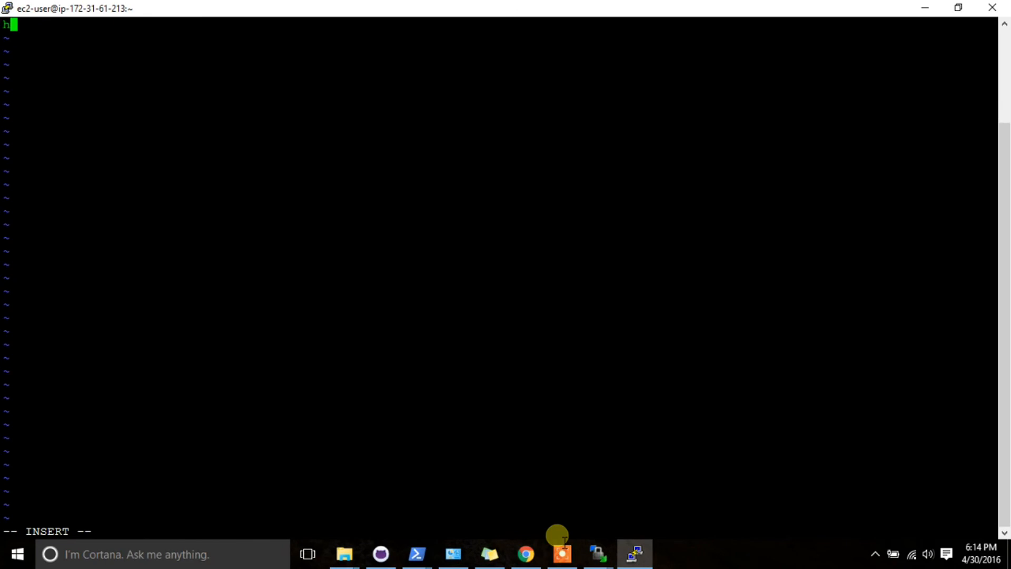
pyautogui.write('i rocky')
pyautogui.press('Return')
pyautogui.write('how are you')
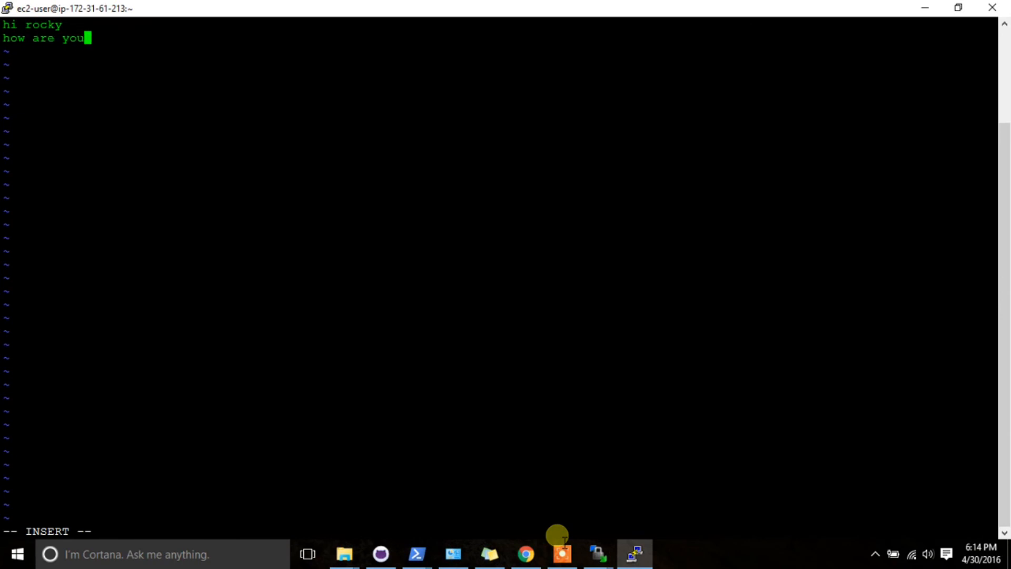
pyautogui.press('Escape')
pyautogui.write(':wq')
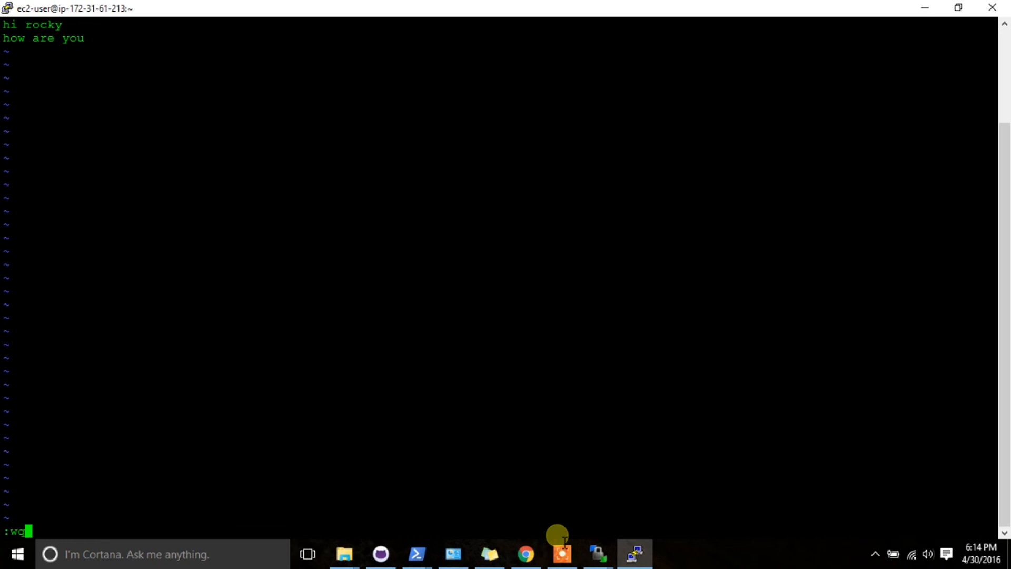
pyautogui.press('Return')
# List the directory's files with ls and highlight rocky.txt in the output
pyautogui.write('ls')
pyautogui.press('Return')
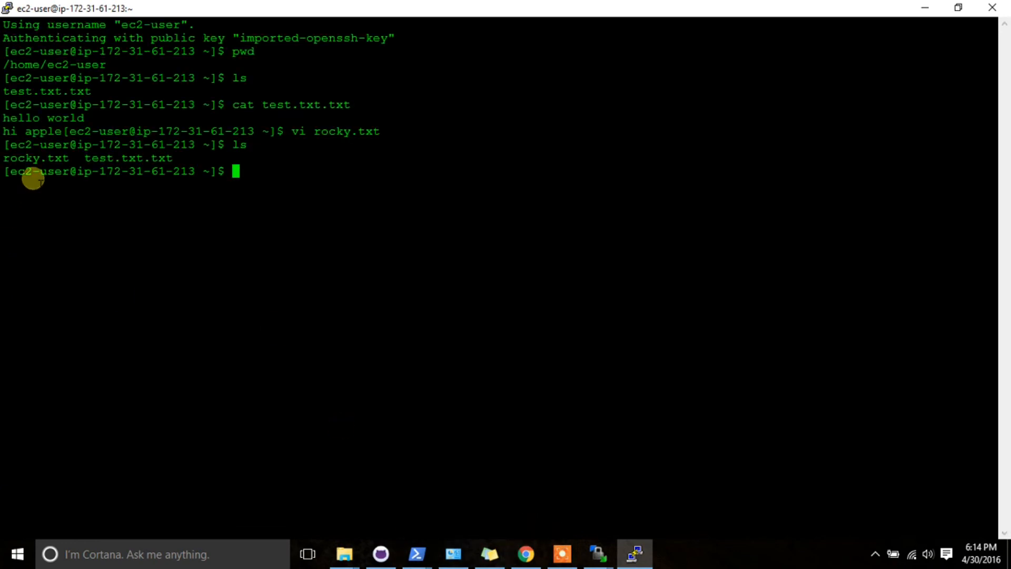
pyautogui.doubleClick(26, 161)
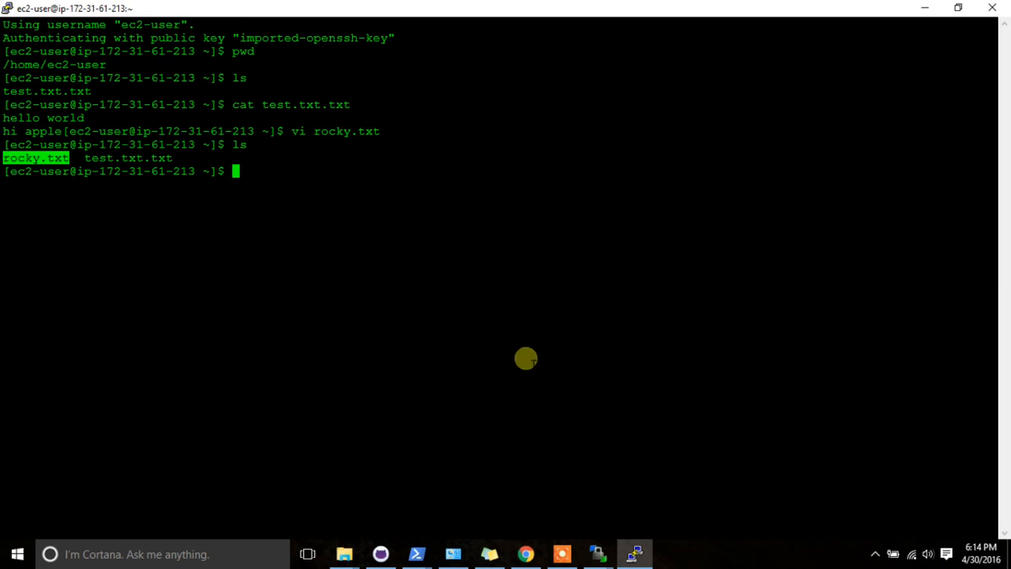
# Switch to the wintersoldier session in WinSCP, refresh the remote ec2-user directory and download rocky.txt to the local Desktop folder
pyautogui.moveTo(598, 552)
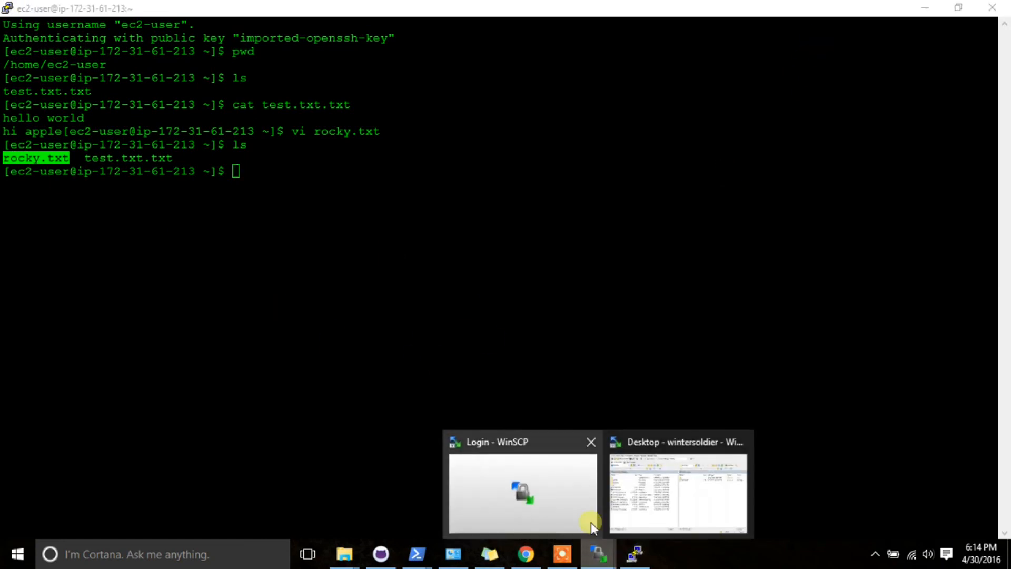
pyautogui.click(635, 482)
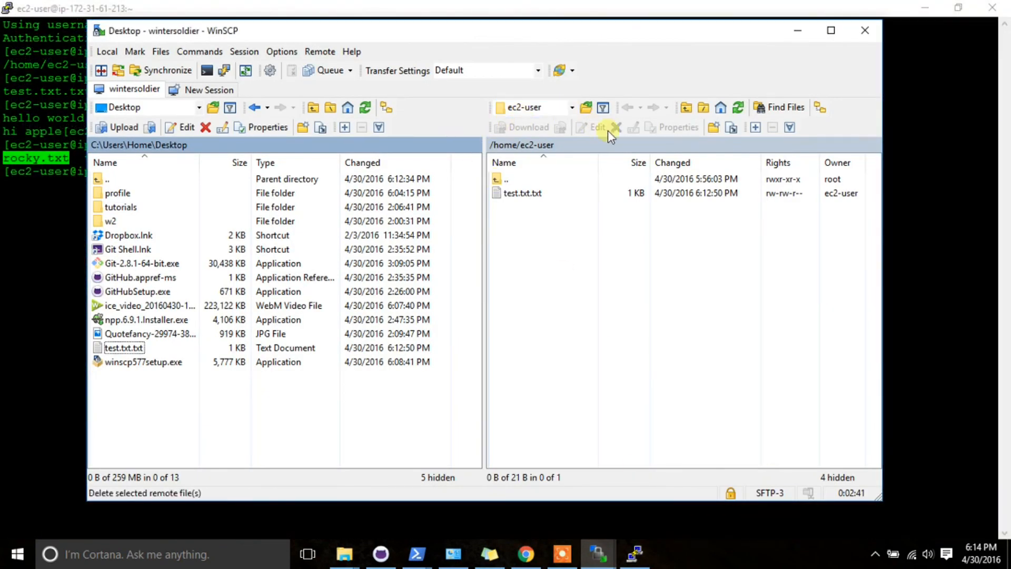
pyautogui.click(737, 108)
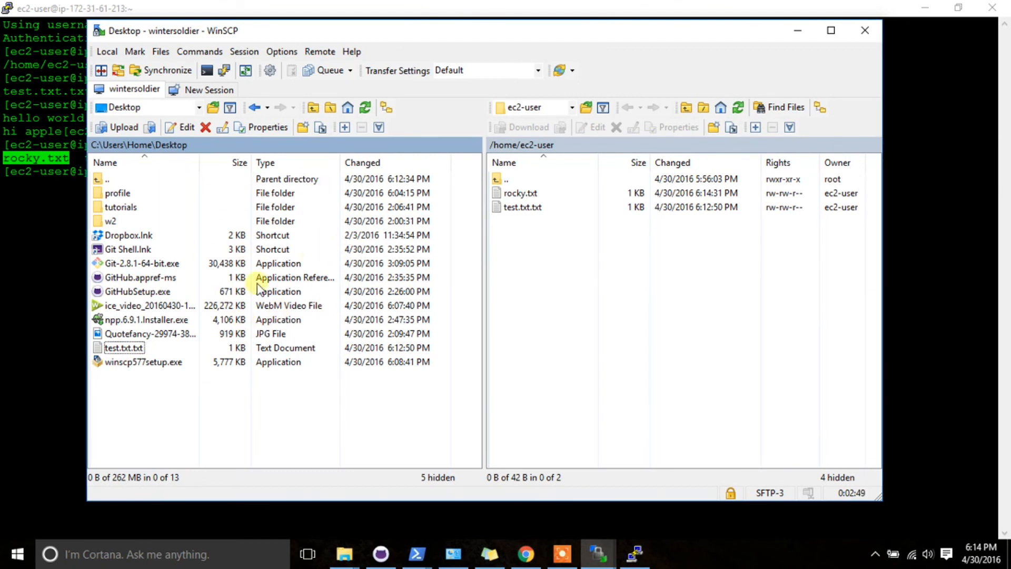
pyautogui.click(519, 194)
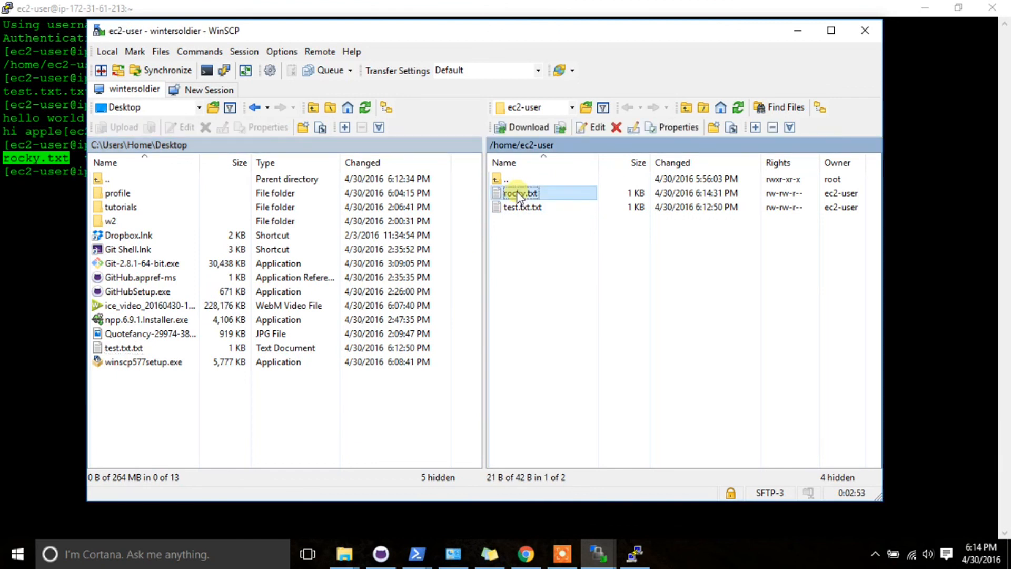
pyautogui.moveTo(517, 191); pyautogui.dragTo(491, 359)
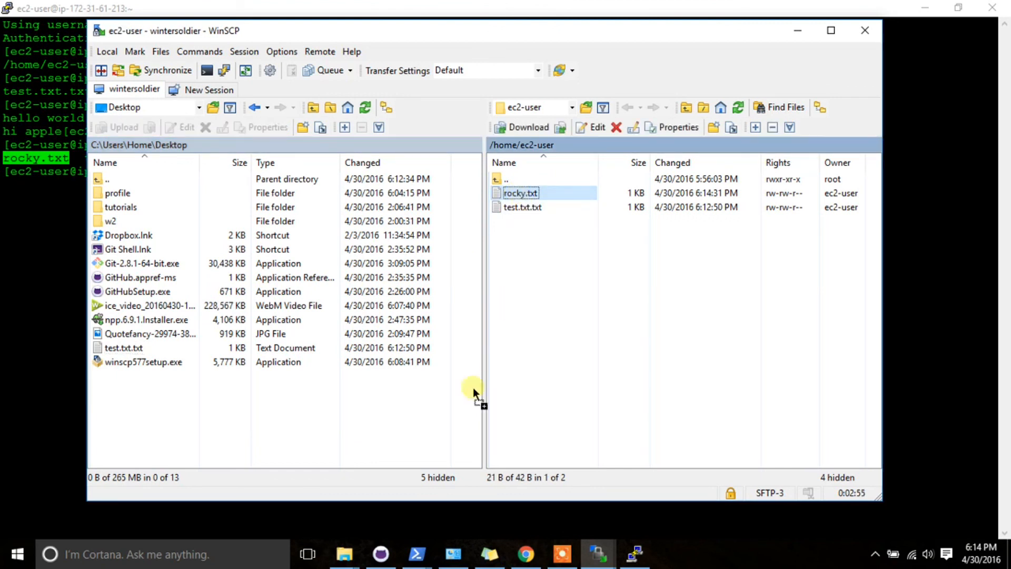
pyautogui.moveTo(270, 423); pyautogui.dragTo(270, 422)
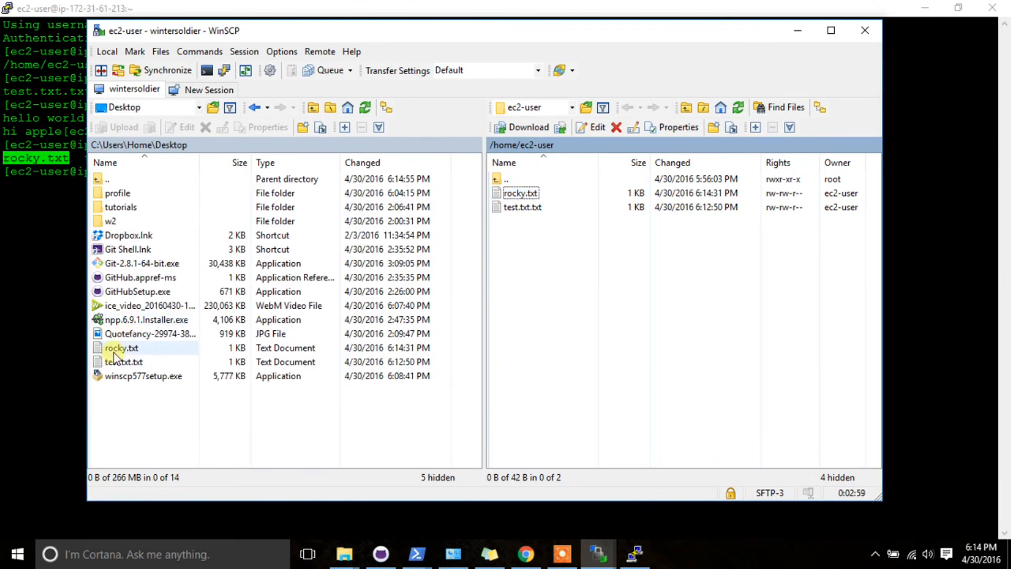
# Show the Windows desktop, open the downloaded rocky file in Notepad to check its text, and minimize it
pyautogui.click(1004, 560)
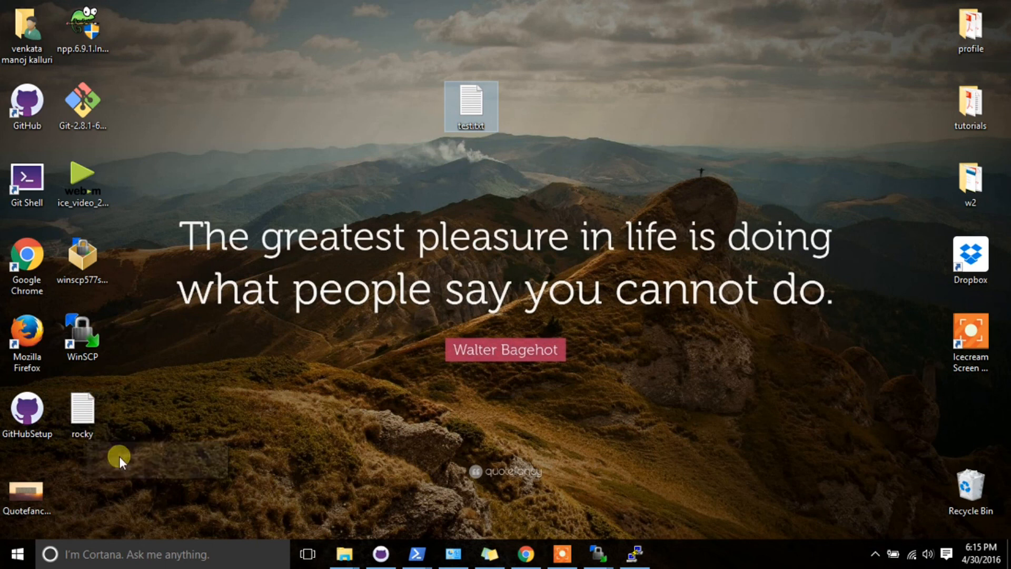
pyautogui.doubleClick(85, 422)
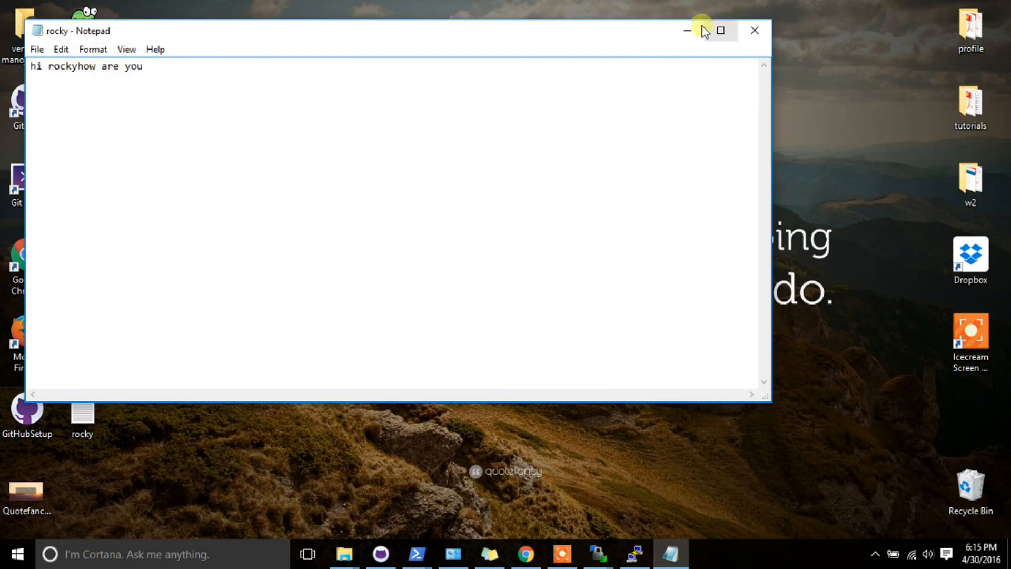
pyautogui.click(687, 29)
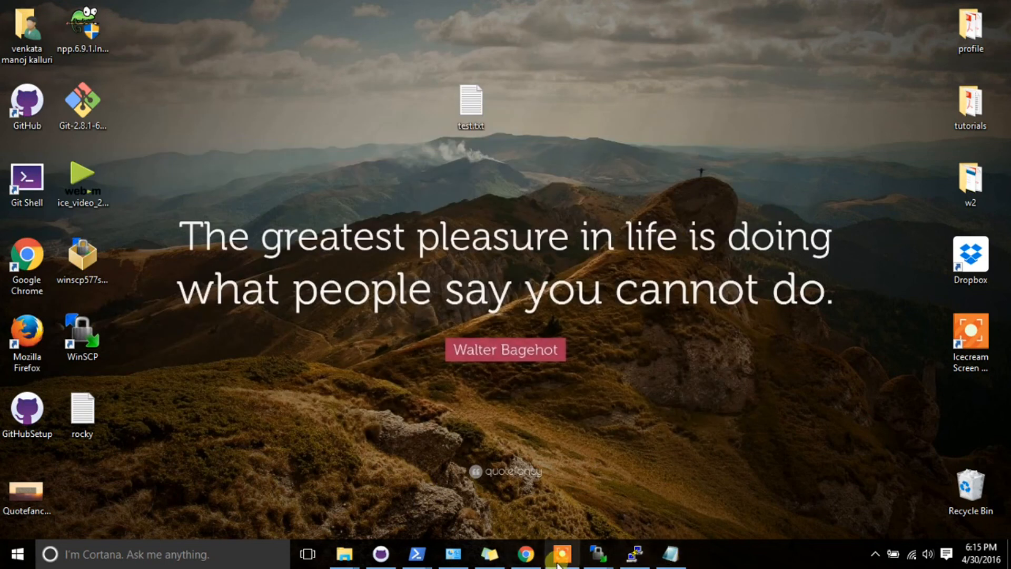